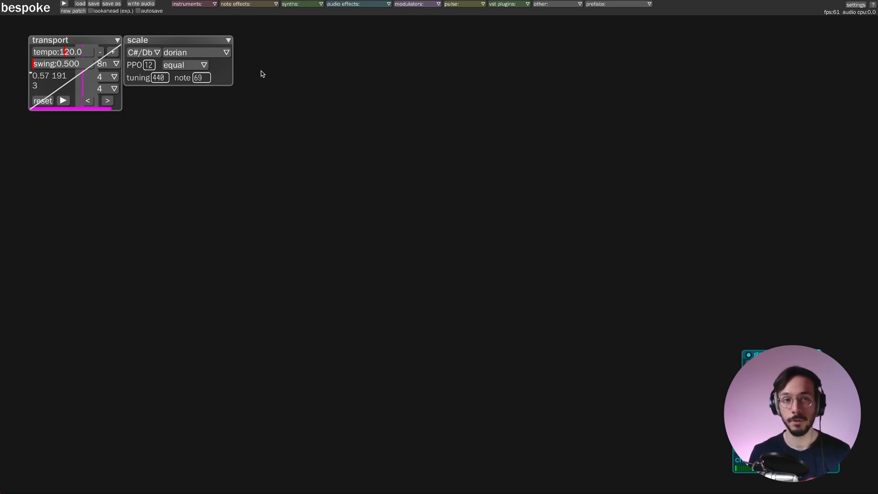
# Add a drumsequencer module to the empty canvas below the transport and scale modules.
pyautogui.click(194, 6)
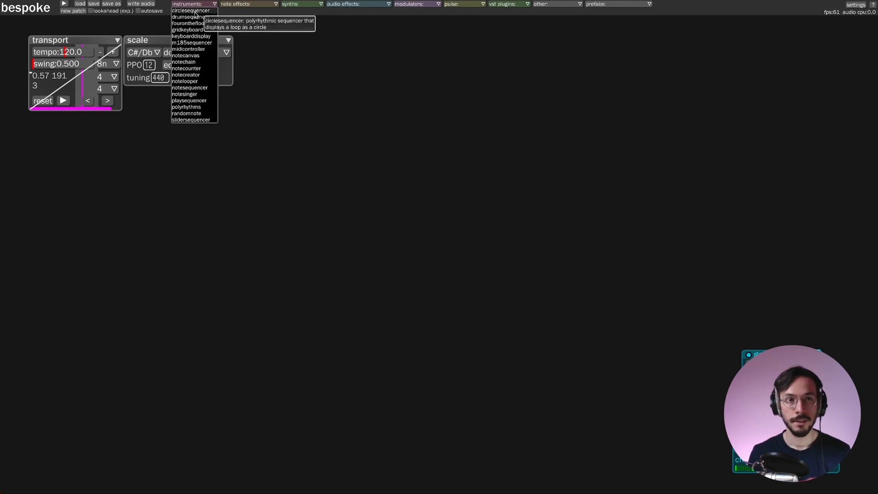
pyautogui.click(197, 21)
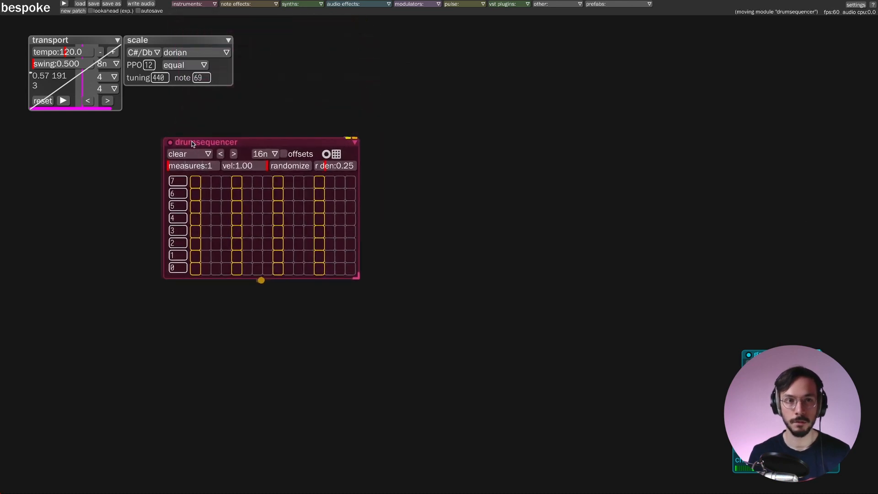
pyautogui.click(211, 164)
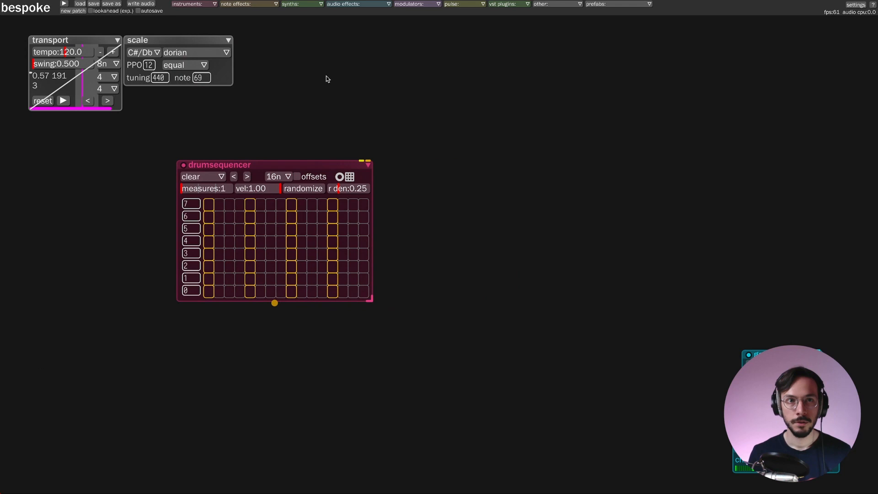
# Add a drumplayer module beside the drumsequencer, show its sample edit view and move it up into the free space.
pyautogui.click(301, 6)
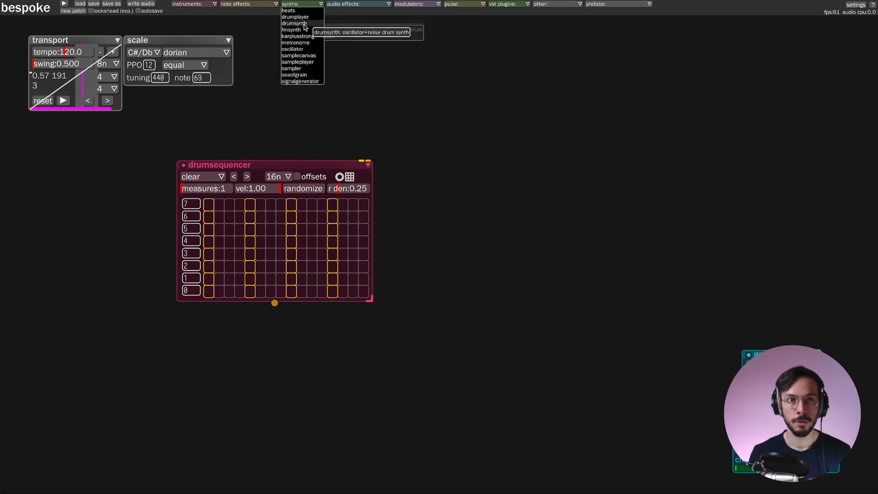
pyautogui.click(300, 17)
pyautogui.click(510, 116)
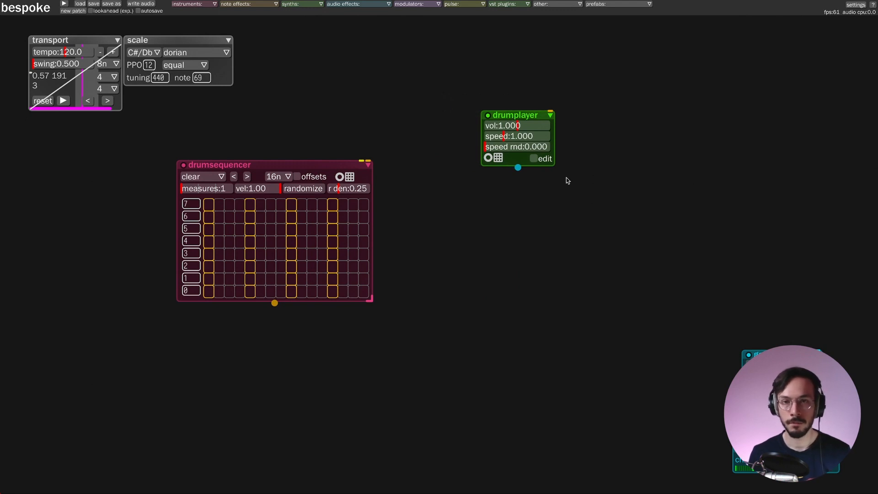
pyautogui.click(536, 161)
pyautogui.moveTo(587, 113); pyautogui.dragTo(563, 78)
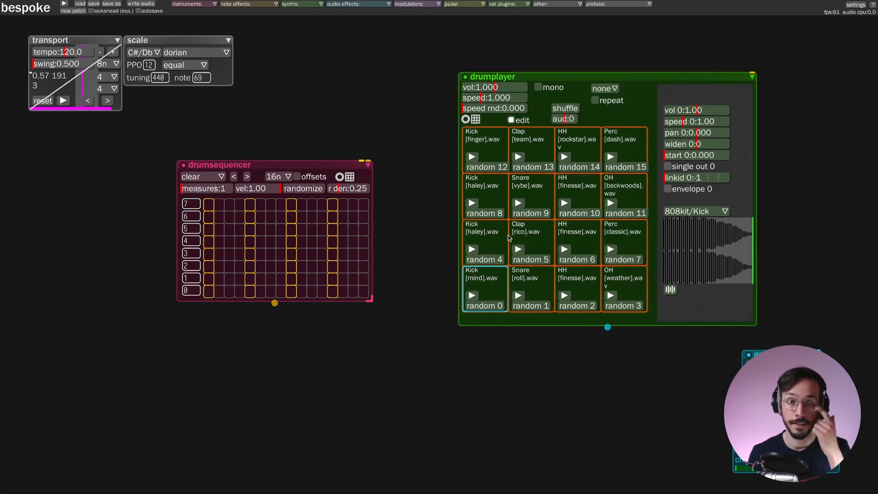
# Connect the drumsequencer's note output to the drumplayer, and the drumplayer's audio output to the cyan output module.
pyautogui.moveTo(275, 303); pyautogui.dragTo(526, 258)
pyautogui.moveTo(609, 329); pyautogui.dragTo(743, 360)
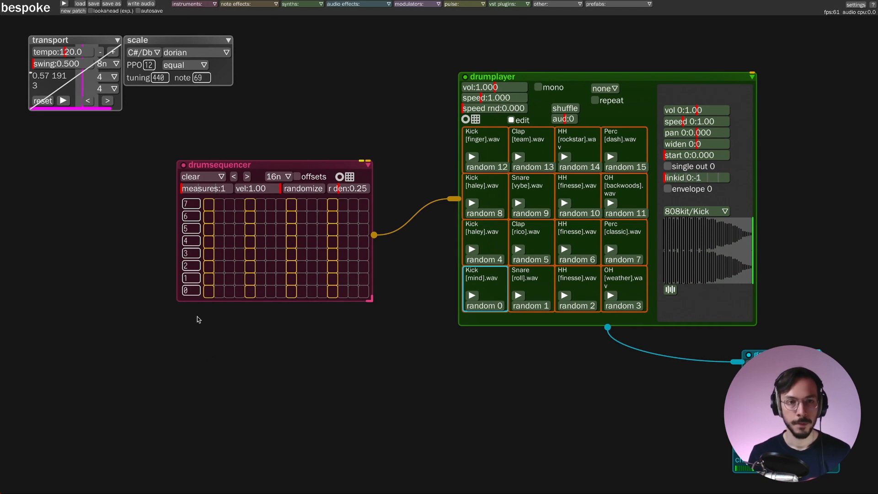
# Enlarge the drumsequencer until its random lock options show, and reposition it together with the drumplayer.
pyautogui.moveTo(229, 165); pyautogui.dragTo(121, 159)
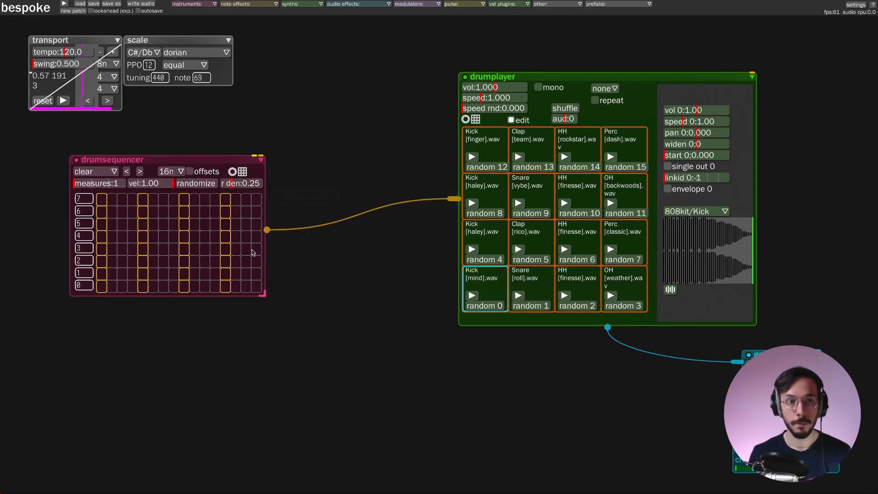
pyautogui.moveTo(264, 295); pyautogui.dragTo(415, 316)
pyautogui.moveTo(251, 157); pyautogui.dragTo(198, 158)
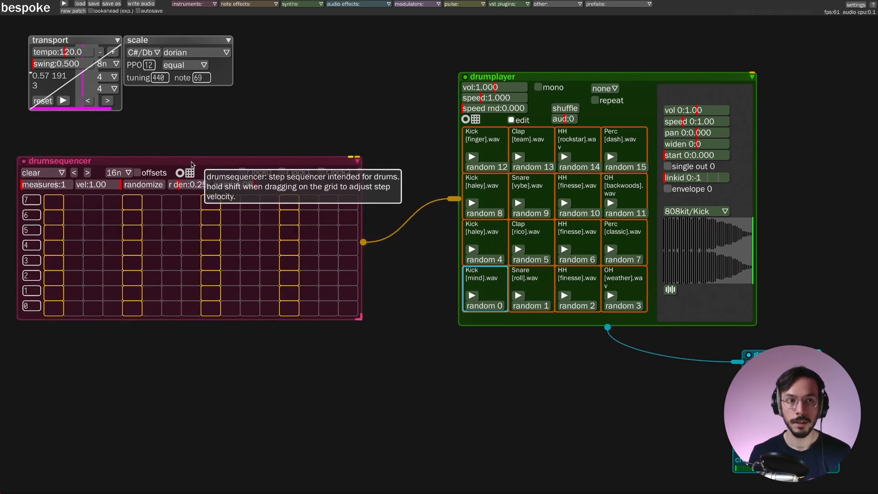
pyautogui.moveTo(362, 320); pyautogui.dragTo(434, 332)
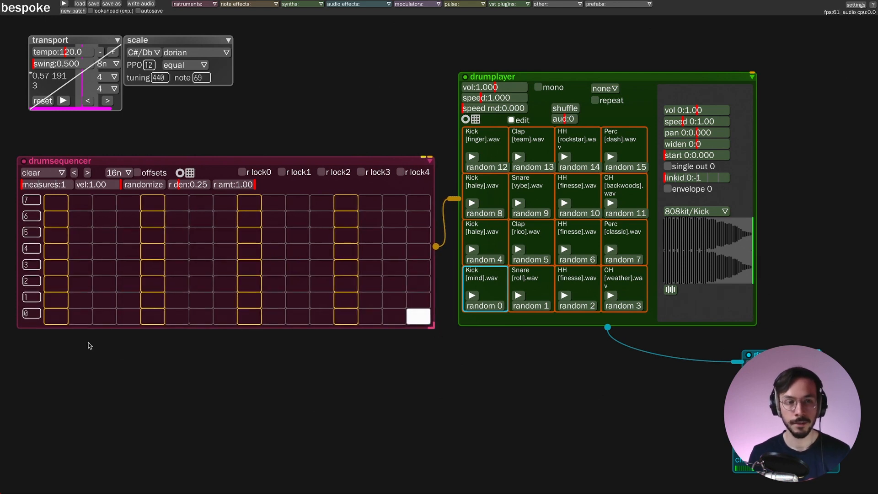
pyautogui.moveTo(319, 71); pyautogui.dragTo(519, 182)
pyautogui.moveTo(555, 82); pyautogui.dragTo(583, 84)
pyautogui.click(416, 91)
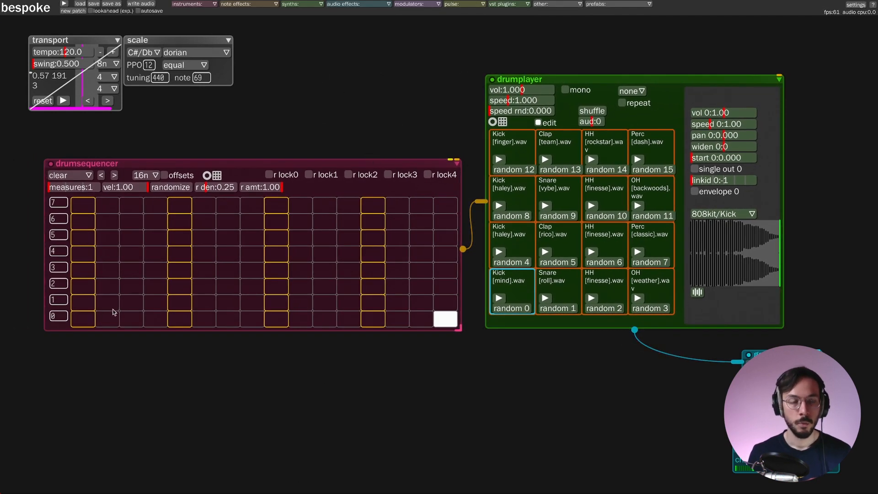
# Place kick hits on steps 1, 5, 9 and 13 of row 0, remove the stray hit on step 16 and start playback.
pyautogui.click(82, 320)
pyautogui.click(180, 319)
pyautogui.click(276, 318)
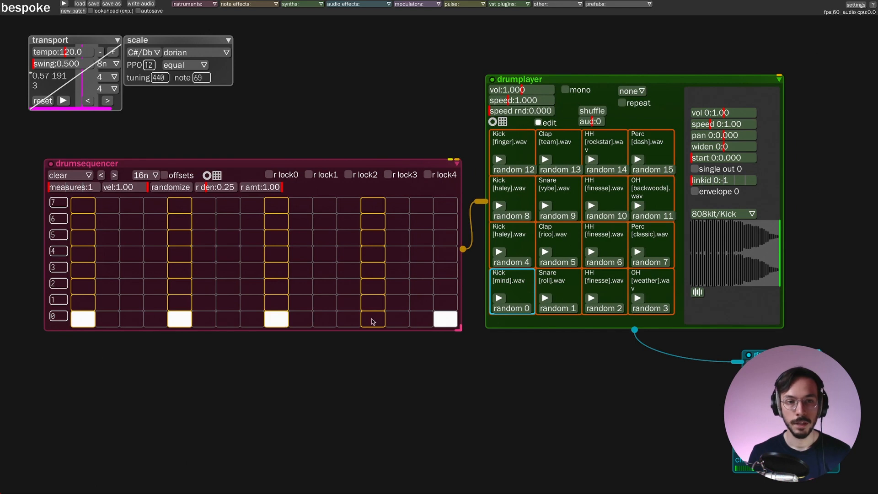
pyautogui.click(373, 319)
pyautogui.click(454, 320)
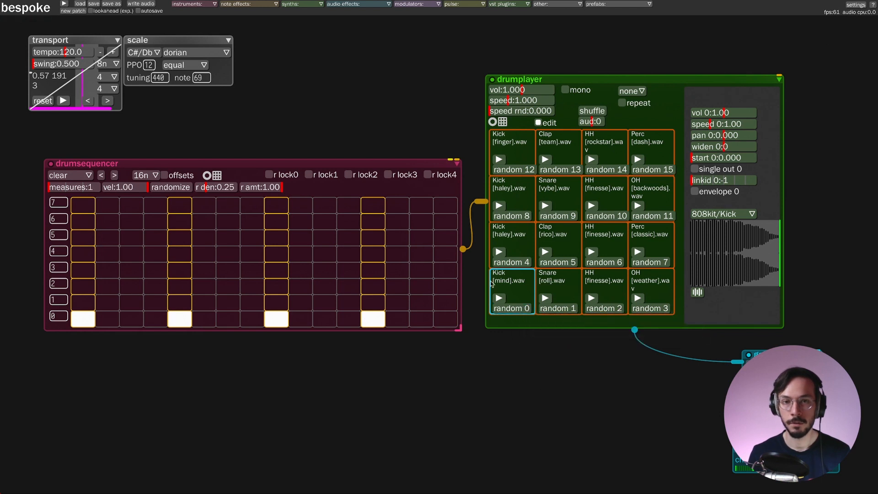
pyautogui.press('space')
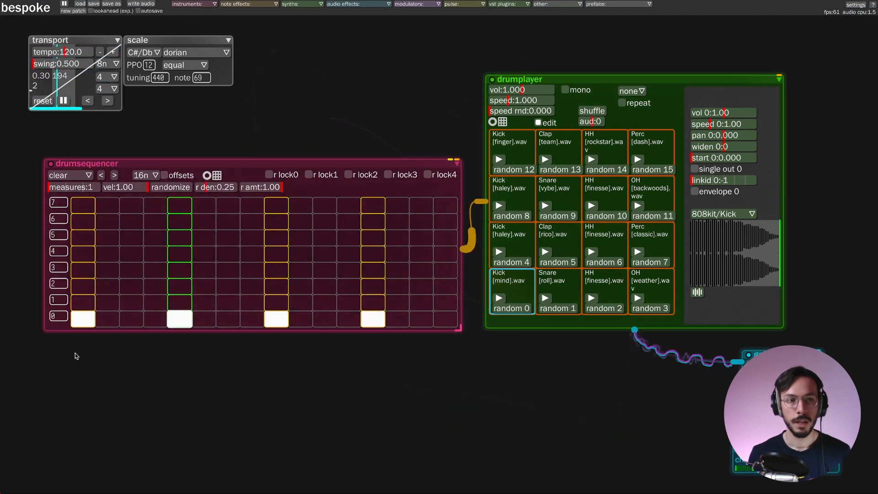
# Set the note number of the drumsequencer's lowest row to 1.
pyautogui.click(58, 315)
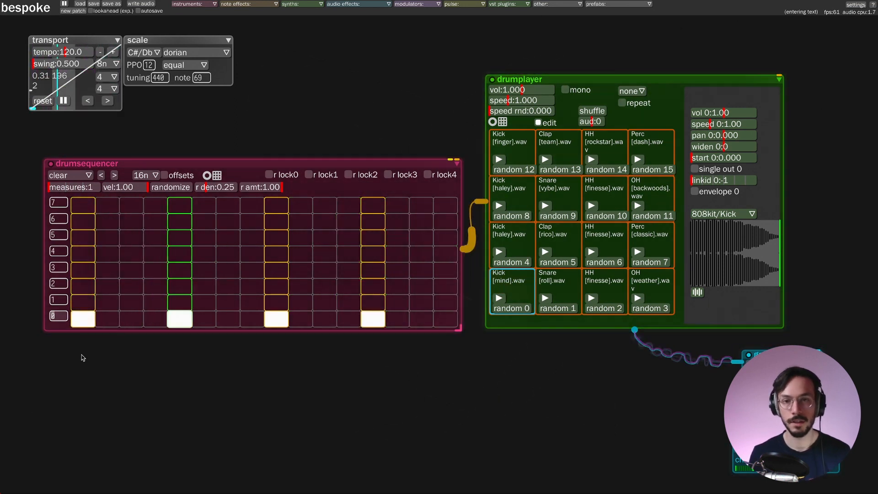
pyautogui.write('1')
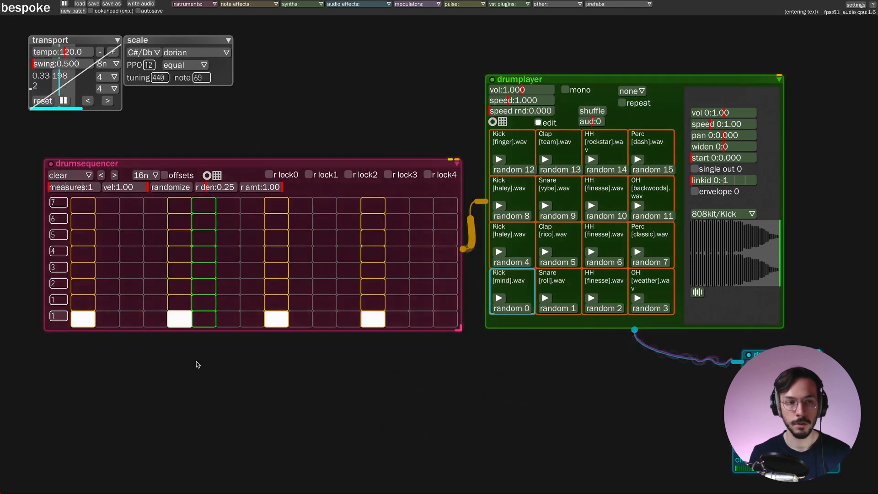
pyautogui.press('Return')
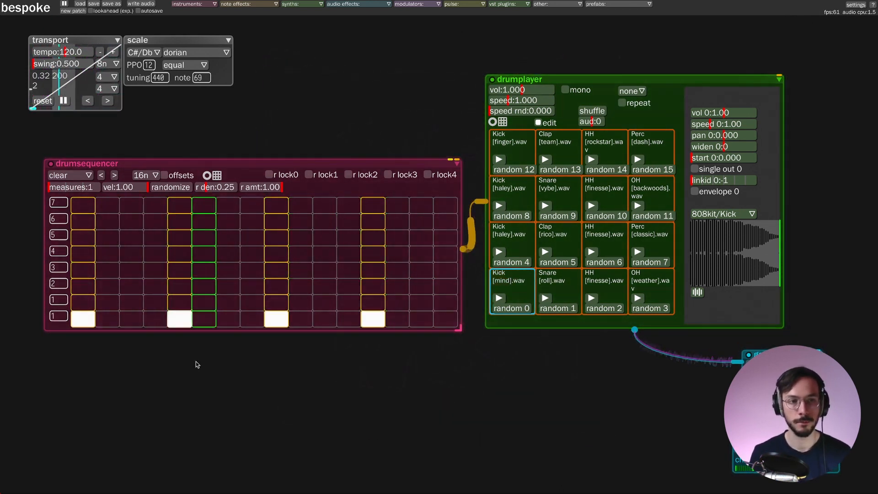
# Set the note number of the drumsequencer's lowest row back to 0.
pyautogui.click(65, 316)
pyautogui.press('BackSpace')
pyautogui.write('0')
pyautogui.press('Return')
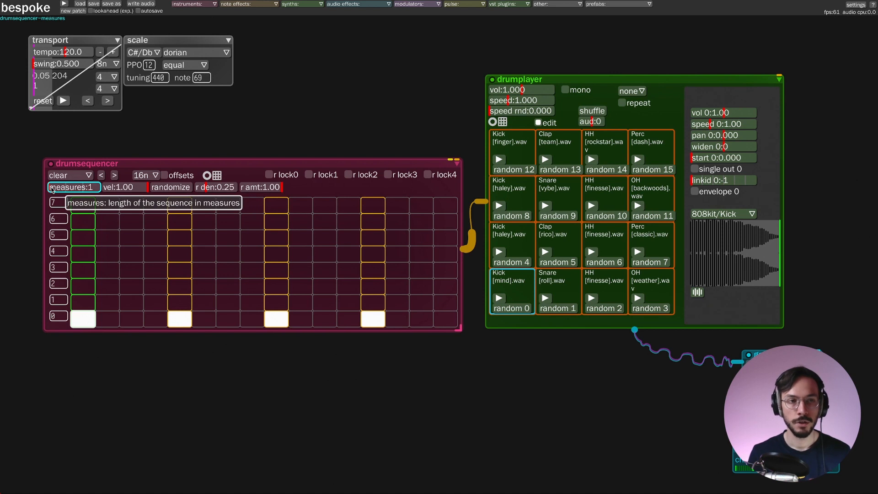
# Try a longer sequence length in measures and look through the step length options.
pyautogui.moveTo(52, 189); pyautogui.dragTo(97, 191)
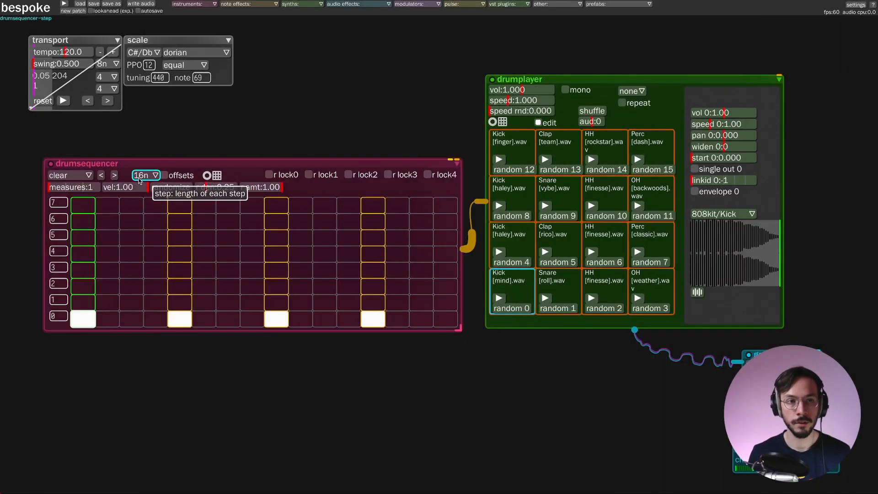
pyautogui.click(140, 177)
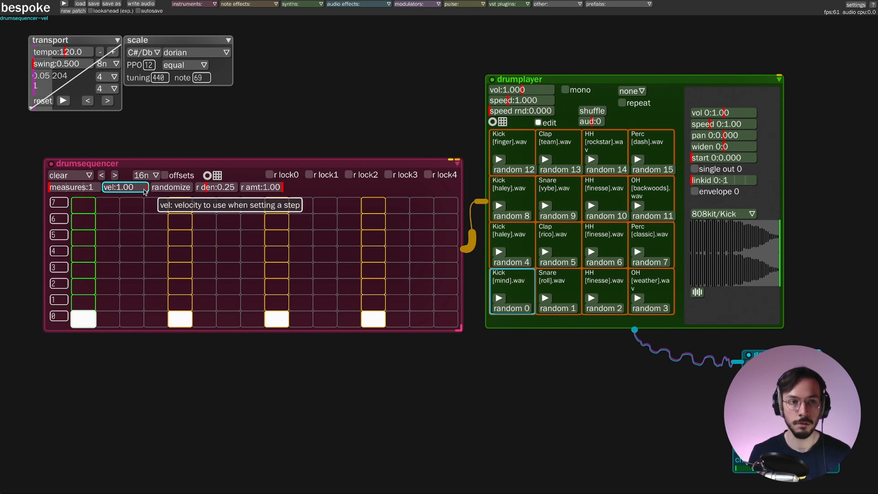
# Set the step velocity to 0.60 and add hits on row 4 (steps 3, 5, 11), row 3 (7, 9, 14) and row 2 (12, 16).
pyautogui.moveTo(145, 192); pyautogui.dragTo(131, 192)
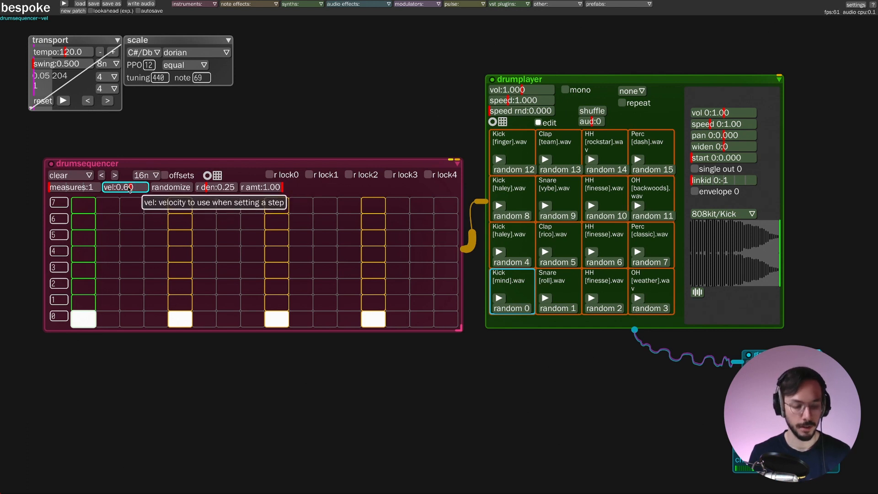
pyautogui.click(130, 259)
pyautogui.click(180, 258)
pyautogui.click(228, 266)
pyautogui.click(276, 267)
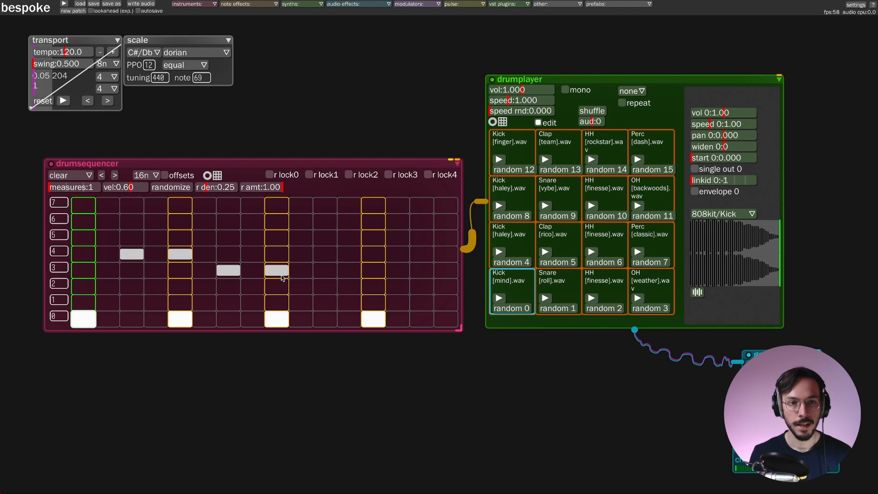
pyautogui.click(324, 259)
pyautogui.click(349, 286)
pyautogui.click(398, 271)
pyautogui.click(447, 287)
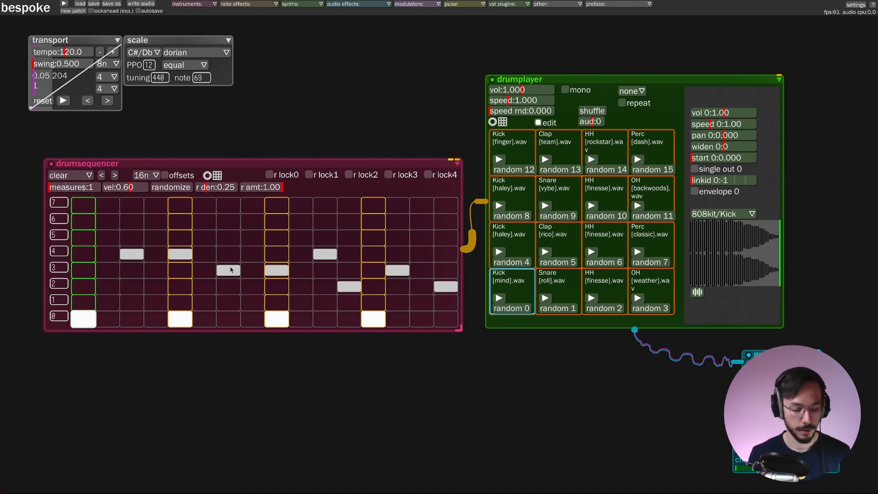
# Lower the velocity of row 3's step 7, and add hits on row 7 (steps 2, 7, 13), row 6 (4, 11) and row 5 (8, 15).
pyautogui.moveTo(232, 272); pyautogui.dragTo(235, 280)
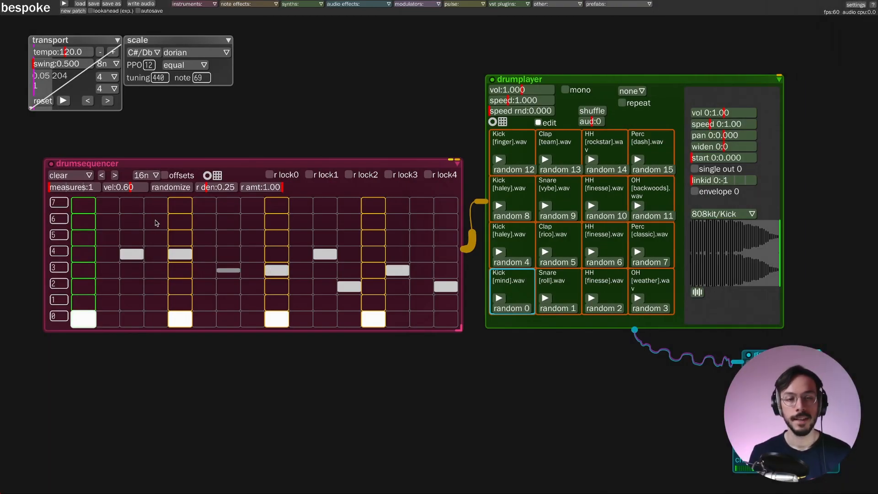
pyautogui.click(156, 221)
pyautogui.click(108, 205)
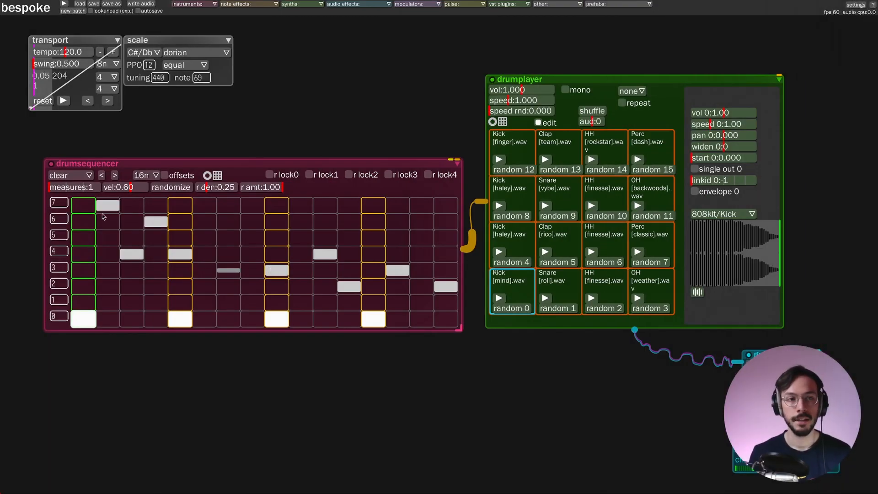
pyautogui.click(228, 206)
pyautogui.click(253, 238)
pyautogui.click(325, 221)
pyautogui.click(373, 206)
pyautogui.click(422, 237)
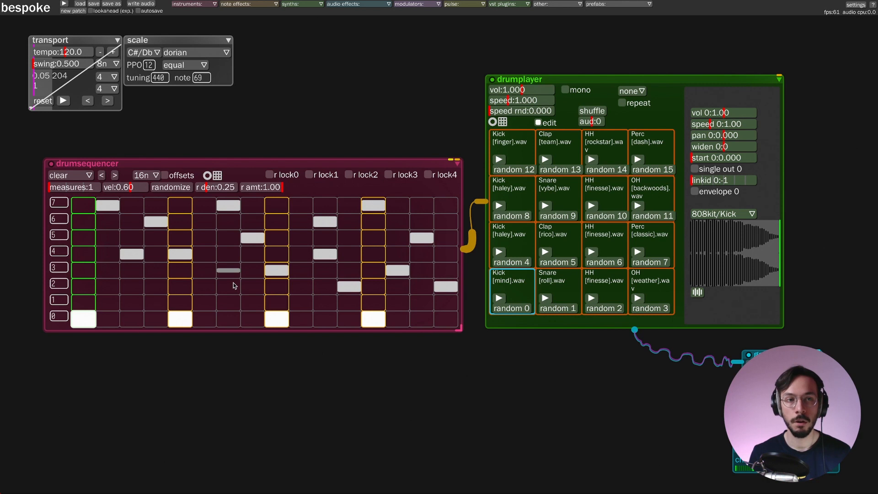
# Clear the whole drum pattern with the clear preset and place hits on steps 1, 5, 9 and 13 of row 0.
pyautogui.click(74, 178)
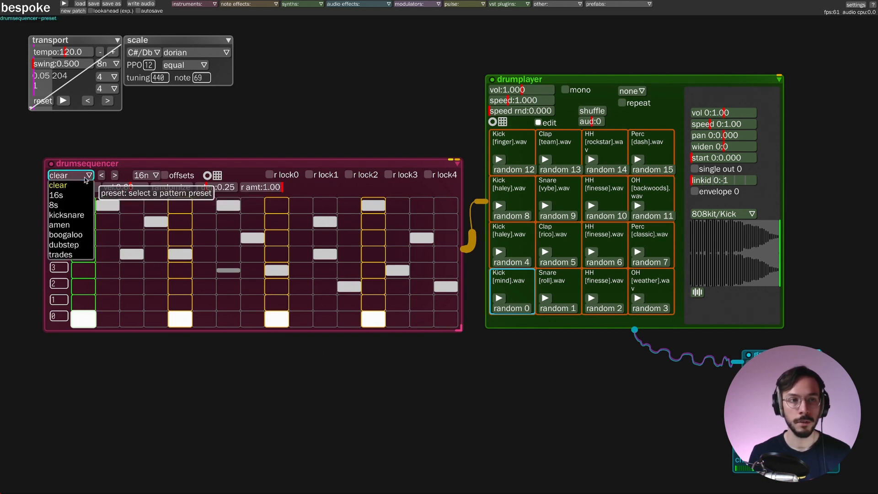
pyautogui.click(71, 186)
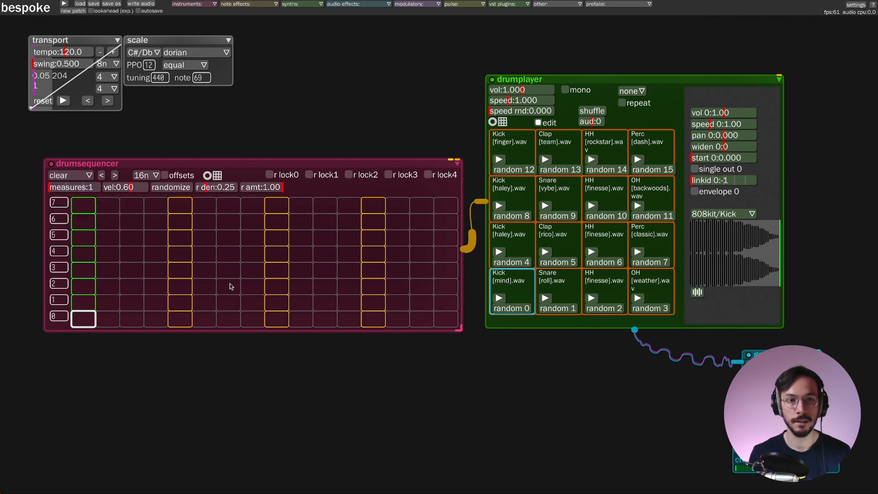
pyautogui.click(83, 320)
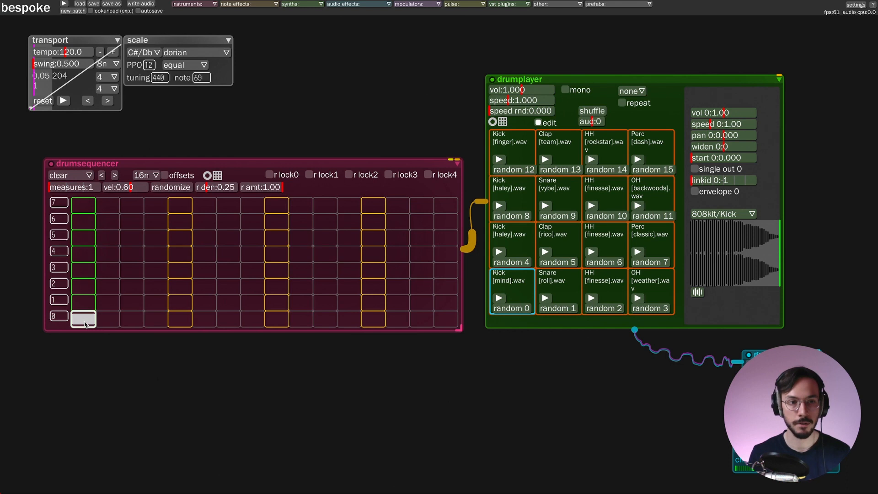
pyautogui.click(180, 319)
pyautogui.click(277, 319)
pyautogui.click(374, 319)
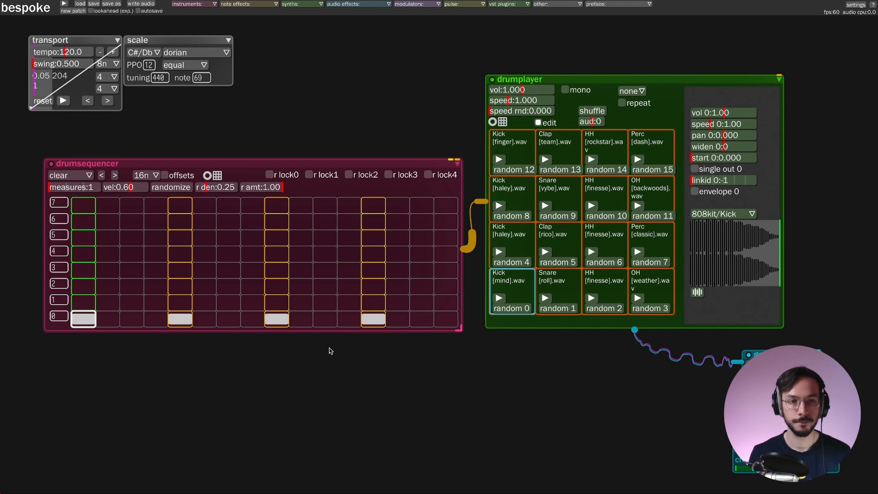
# Randomize the drum sequence twice with the current density and amount.
pyautogui.click(168, 192)
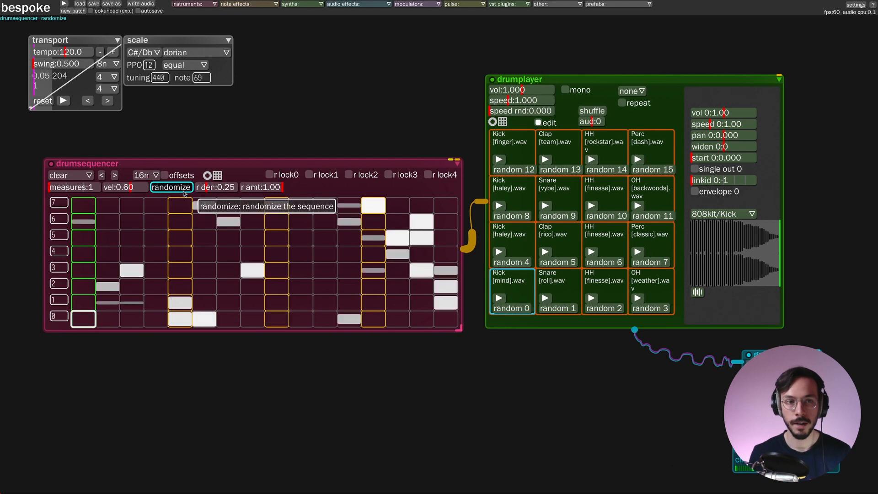
pyautogui.click(170, 187)
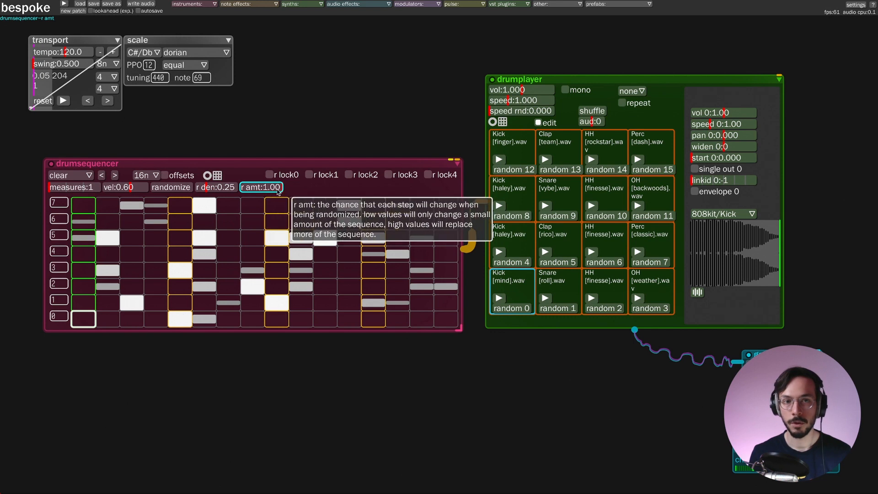
# Lower the randomization density to 0.13 and the randomization amount to 0.19, and randomize the sequence several times.
pyautogui.moveTo(279, 191); pyautogui.dragTo(212, 192)
pyautogui.click(167, 190)
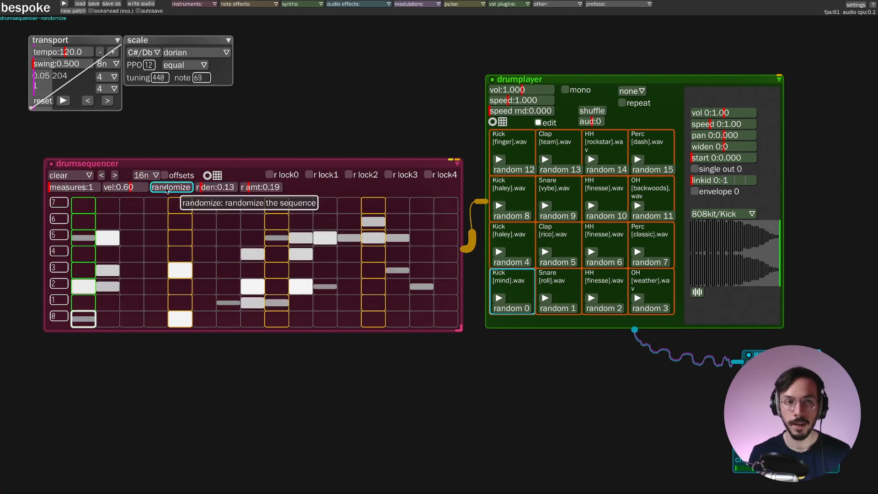
pyautogui.click(167, 189)
pyautogui.click(167, 190)
pyautogui.click(167, 189)
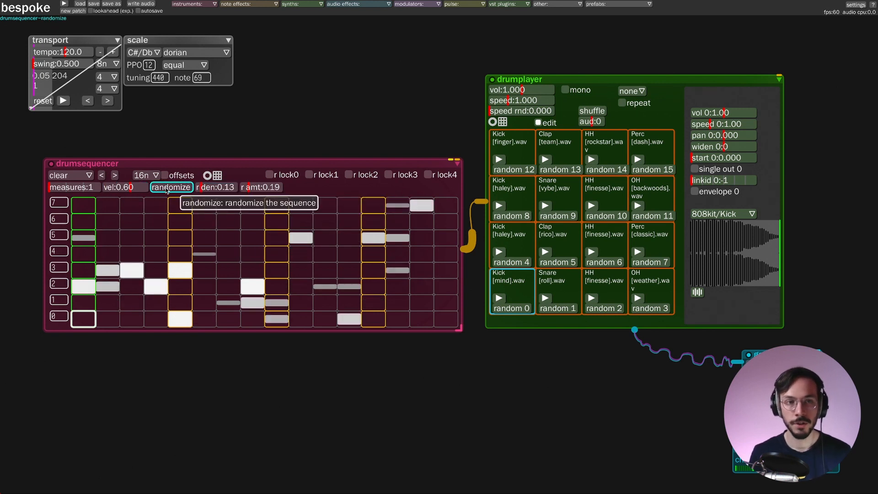
pyautogui.click(167, 189)
# Raise the randomization density to 0.86 and the randomization amount to 0.87, and randomize the drum sequence several times.
pyautogui.moveTo(214, 193); pyautogui.dragTo(277, 187)
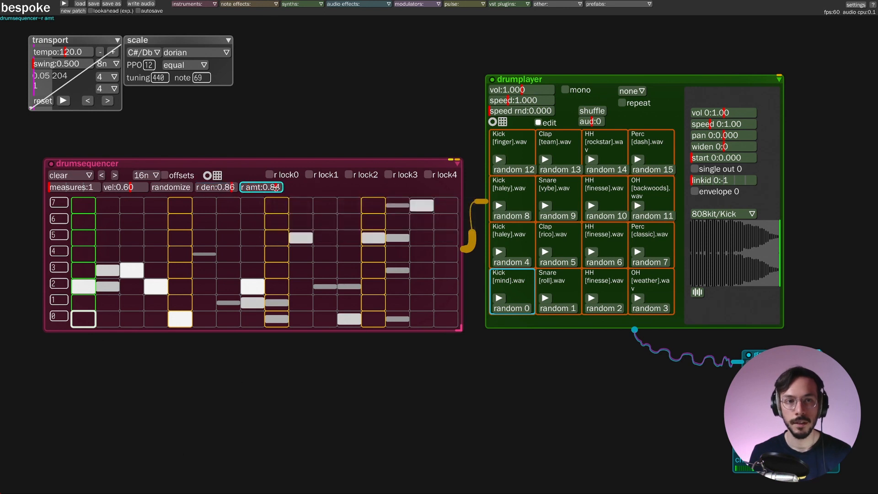
pyautogui.click(186, 188)
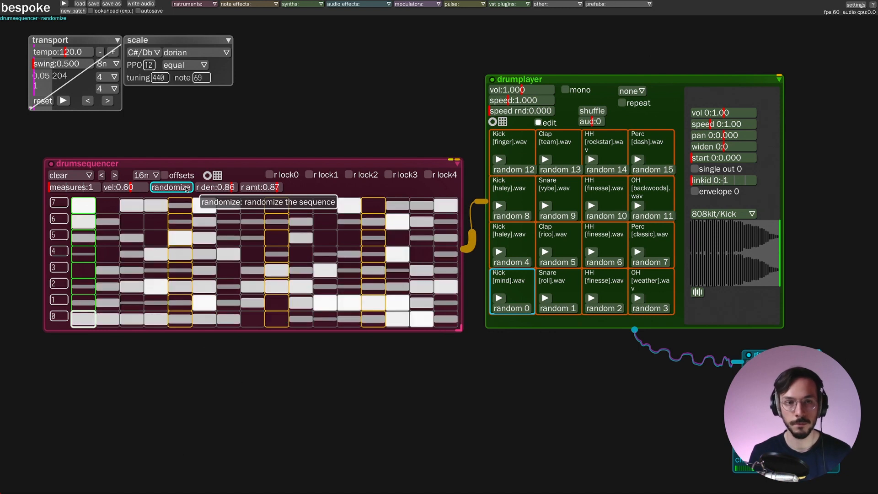
pyautogui.click(187, 188)
pyautogui.click(186, 188)
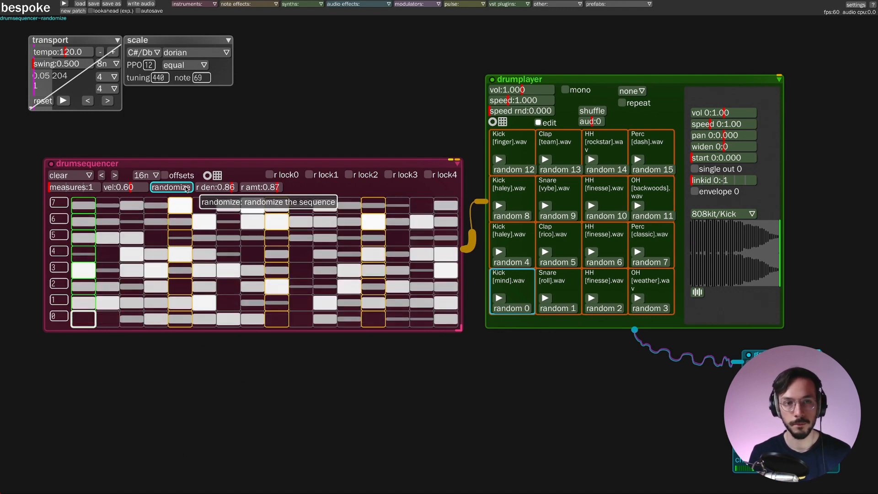
pyautogui.click(186, 188)
pyautogui.click(186, 188)
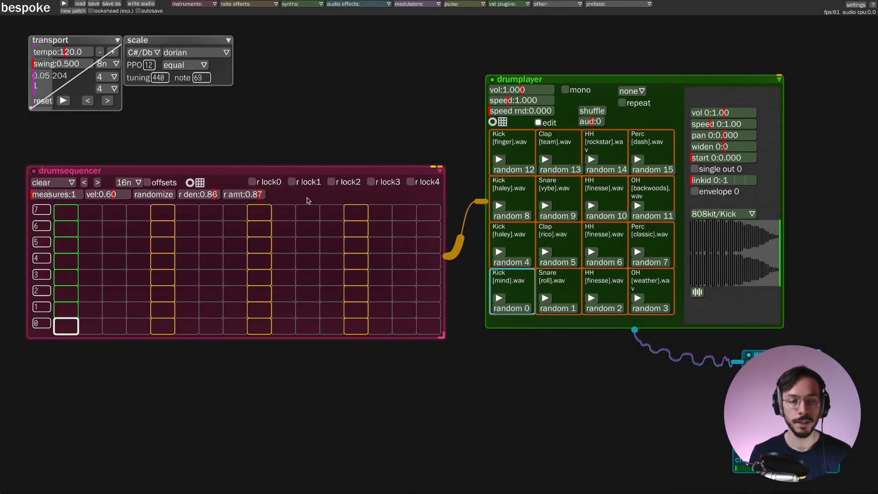
# Lock row 0 against randomization and place hits on its steps 1, 5, 9 and 13.
pyautogui.click(253, 183)
pyautogui.click(65, 326)
pyautogui.click(186, 328)
pyautogui.click(173, 328)
pyautogui.click(190, 328)
pyautogui.click(260, 327)
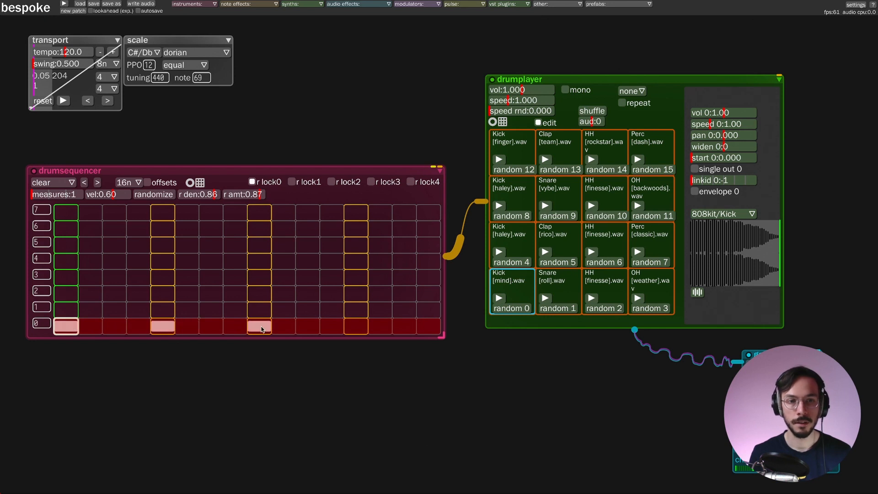
pyautogui.click(356, 327)
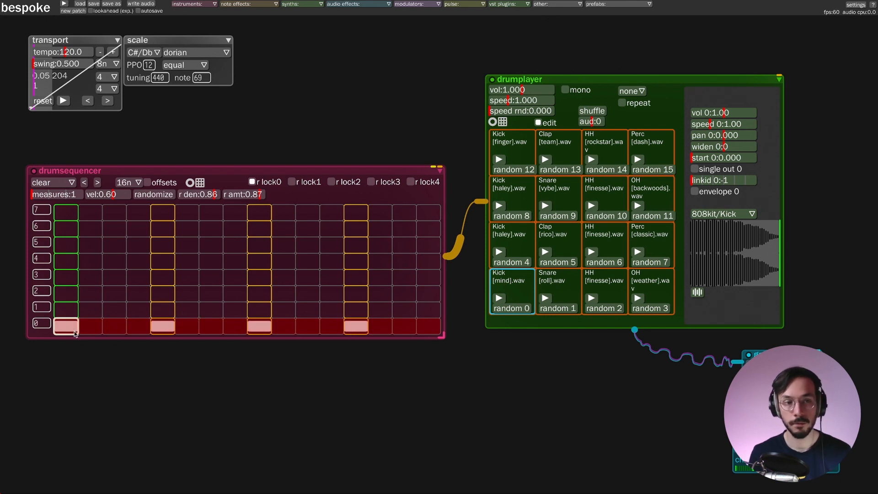
# Scatter a few hits over the unlocked rows, including row 3's steps 3 and 4 and row 5's step 7.
pyautogui.moveTo(117, 277); pyautogui.dragTo(127, 276)
pyautogui.click(204, 249)
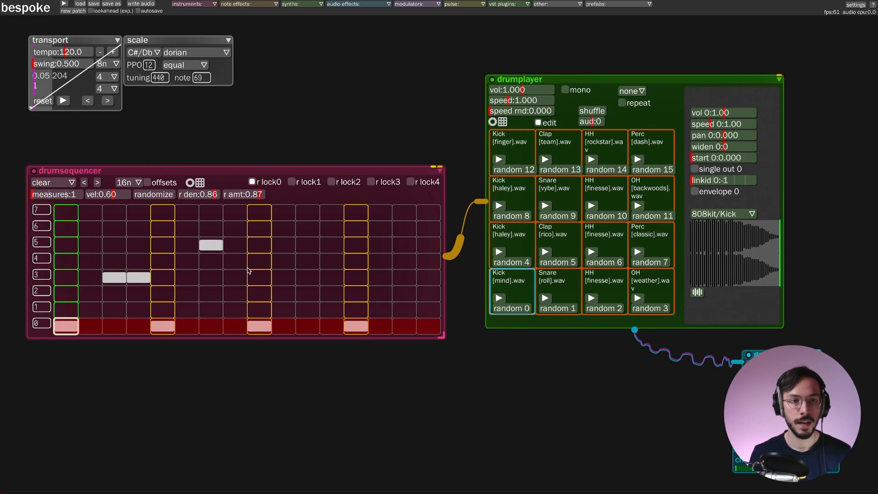
pyautogui.moveTo(244, 265); pyautogui.dragTo(250, 262)
pyautogui.moveTo(332, 242); pyautogui.dragTo(332, 233)
# Randomize the sequence repeatedly with row 0 locked, and resize the drumsequencer.
pyautogui.click(167, 198)
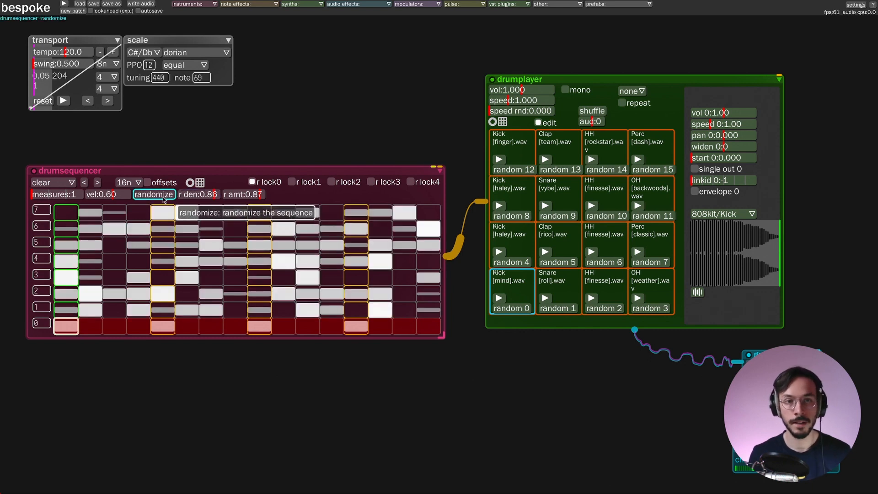
pyautogui.click(166, 198)
pyautogui.click(164, 198)
pyautogui.click(164, 197)
pyautogui.click(163, 197)
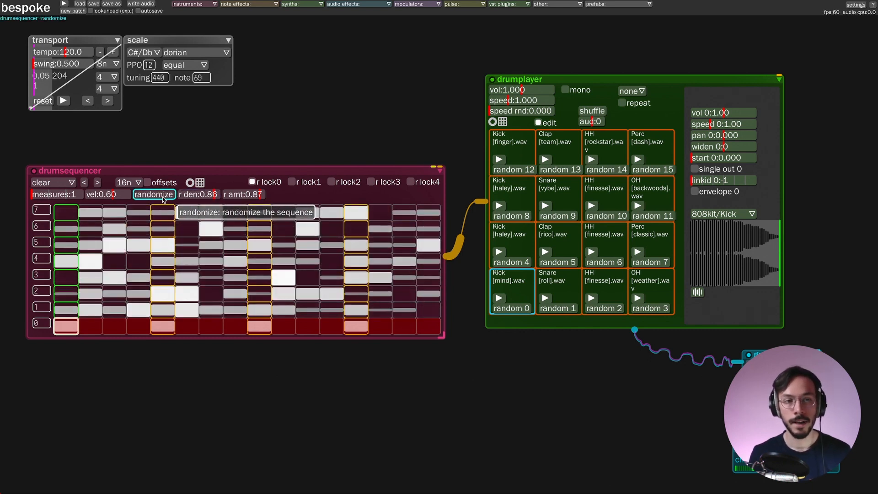
pyautogui.click(163, 198)
pyautogui.click(163, 198)
pyautogui.click(164, 198)
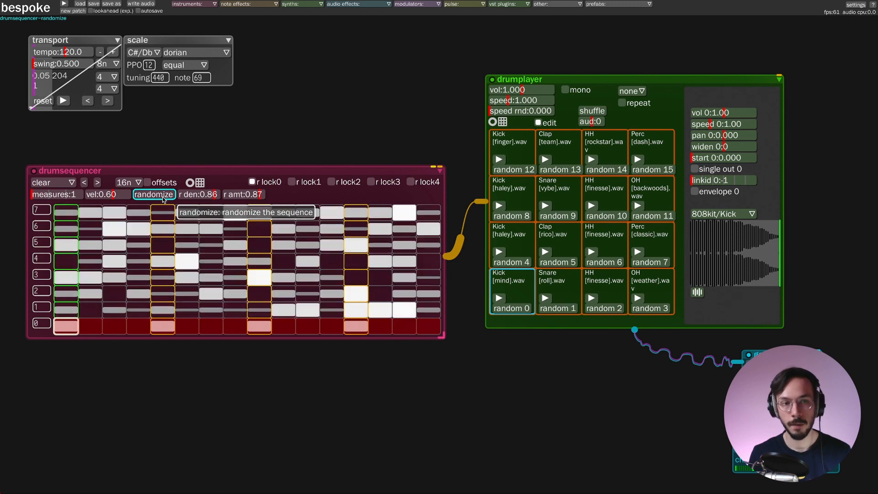
pyautogui.click(164, 198)
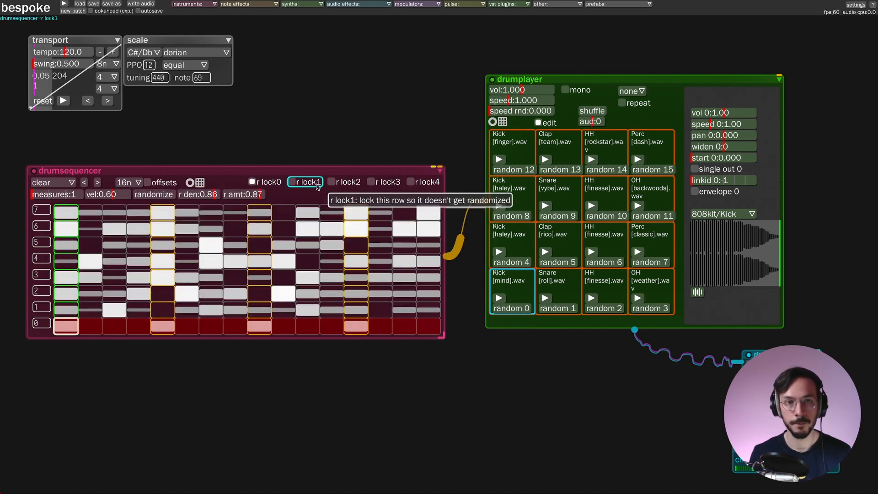
pyautogui.moveTo(442, 337); pyautogui.dragTo(592, 380)
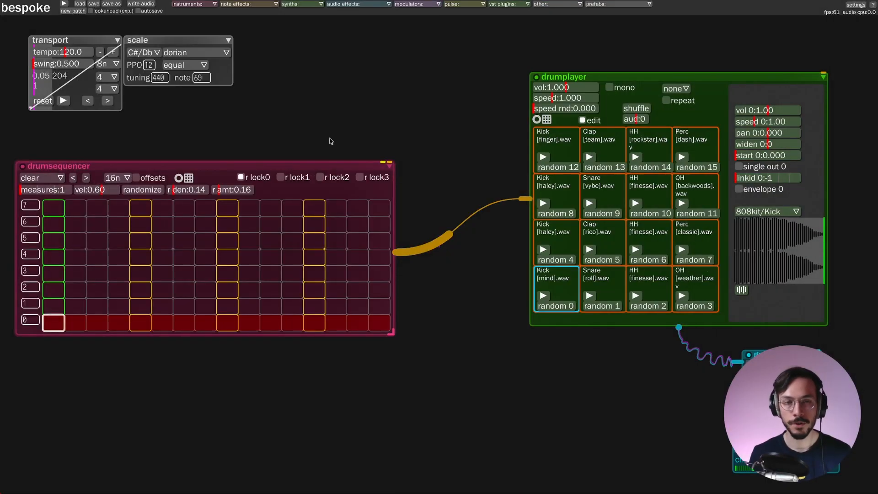
# Enable the row offsets, place hits on row 0's steps 1, 5, 9 and 13, and adjust that row's timing offset.
pyautogui.click(139, 179)
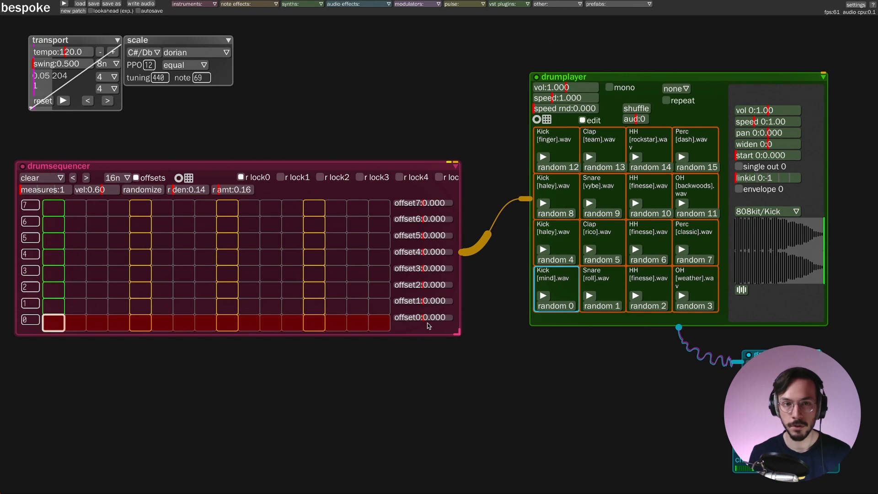
pyautogui.click(59, 326)
pyautogui.click(136, 326)
pyautogui.click(224, 325)
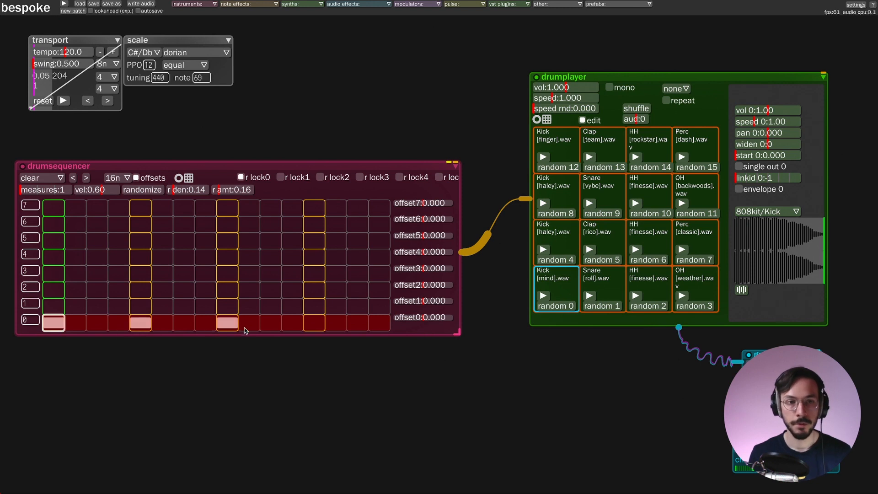
pyautogui.click(315, 325)
pyautogui.click(424, 317)
pyautogui.moveTo(425, 317)
pyautogui.mouseDown()
pyautogui.moveTo(401, 319)
pyautogui.moveTo(436, 319)
pyautogui.moveTo(415, 320)
pyautogui.mouseUp()
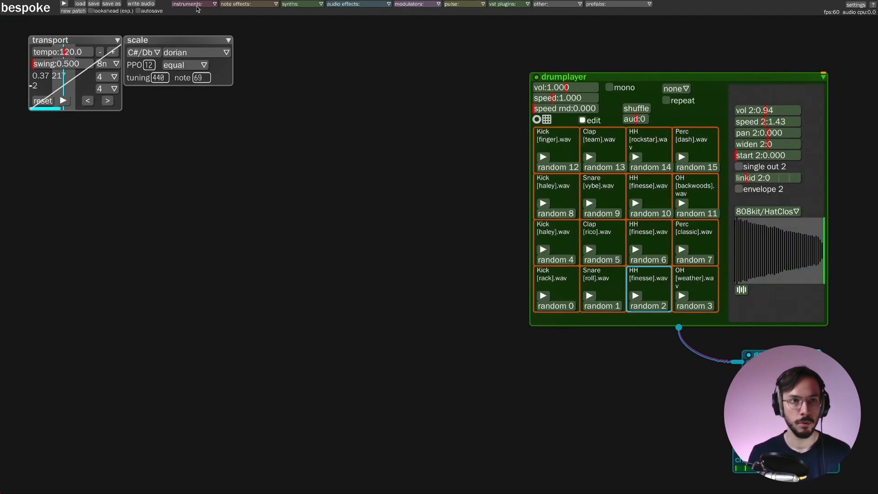
# Add a circlesequencer module to the empty canvas area beside the drumplayer.
pyautogui.click(188, 3)
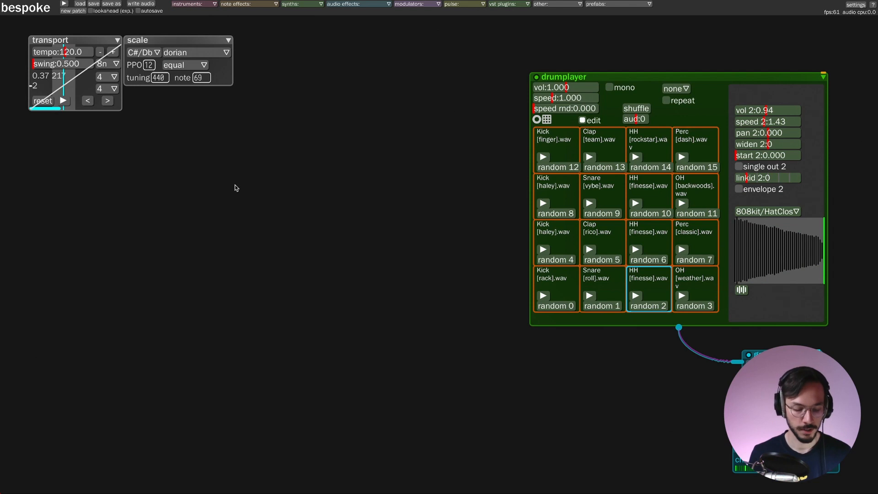
pyautogui.write('c')
pyautogui.moveTo(232, 183); pyautogui.dragTo(186, 175)
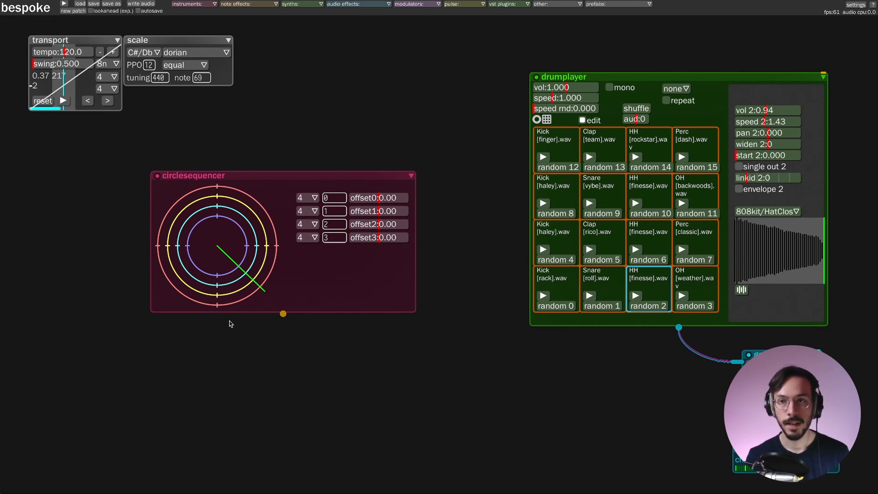
# Activate all four steps on the circlesequencer's outermost ring.
pyautogui.click(217, 187)
pyautogui.click(276, 246)
pyautogui.click(217, 305)
pyautogui.click(157, 245)
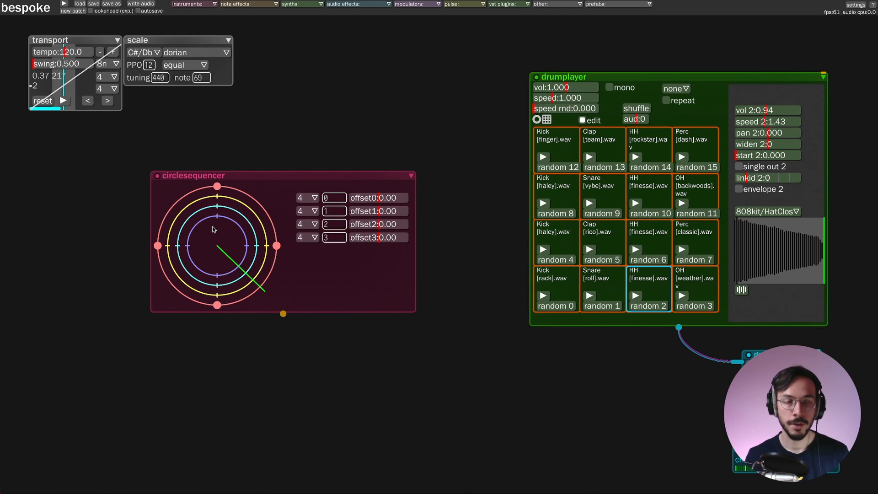
# Set the circlesequencer's second ring to 3 steps and activate all of them.
pyautogui.click(217, 196)
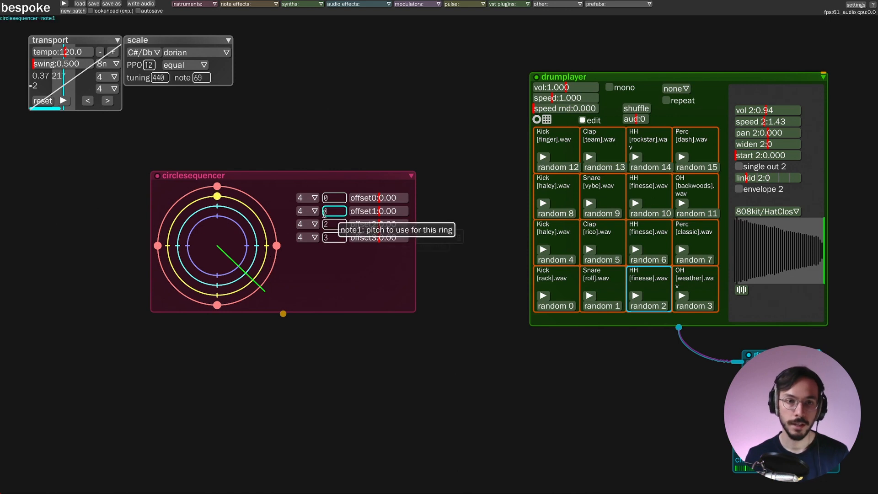
pyautogui.click(306, 211)
pyautogui.click(305, 246)
pyautogui.click(259, 270)
pyautogui.click(174, 270)
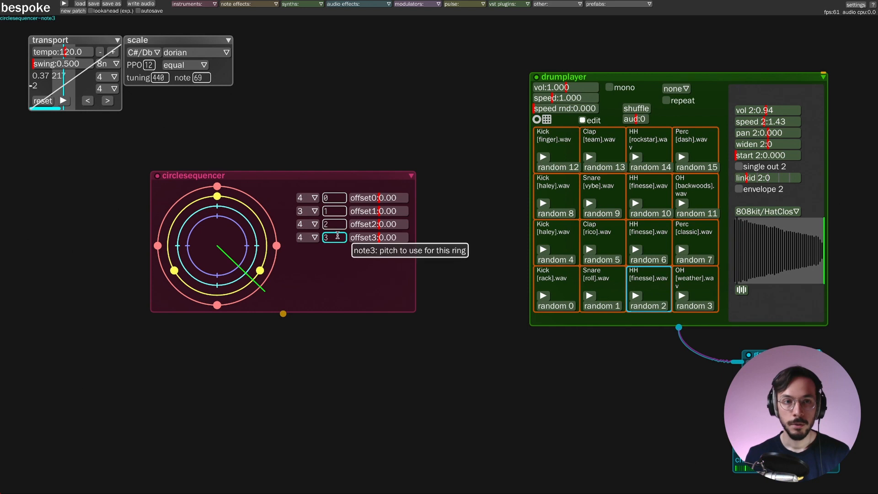
pyautogui.click(313, 199)
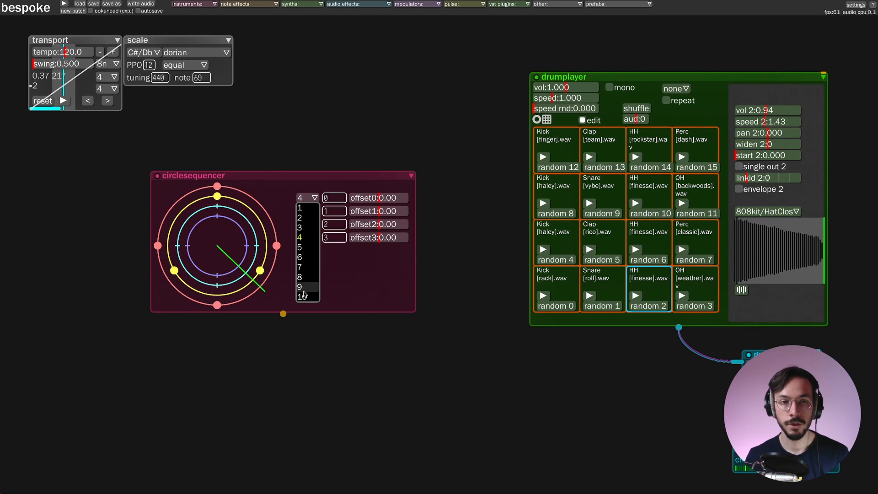
# Reposition the circlesequencer, connect its output to the drumplayer and start playback.
pyautogui.moveTo(340, 178); pyautogui.dragTo(325, 185)
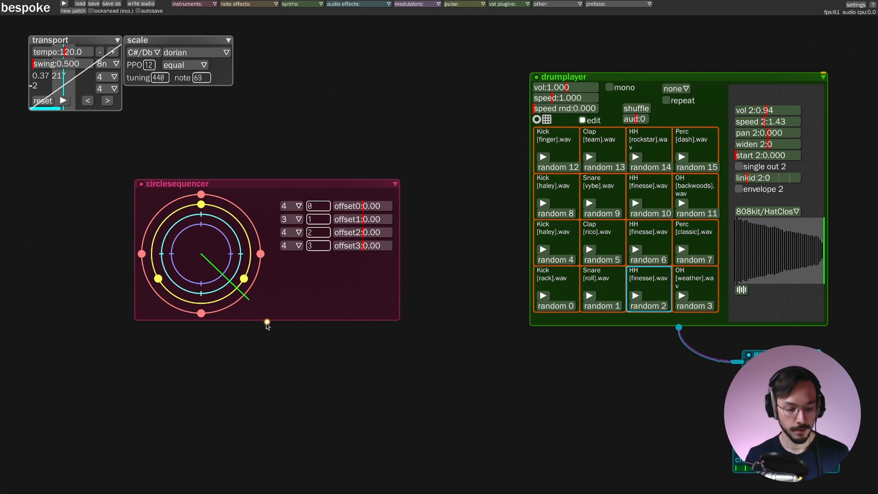
pyautogui.moveTo(268, 324); pyautogui.dragTo(531, 229)
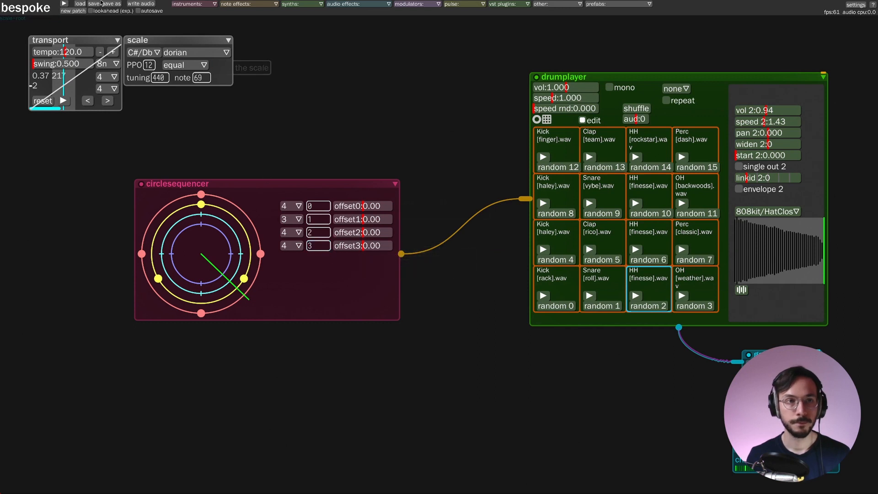
pyautogui.click(65, 5)
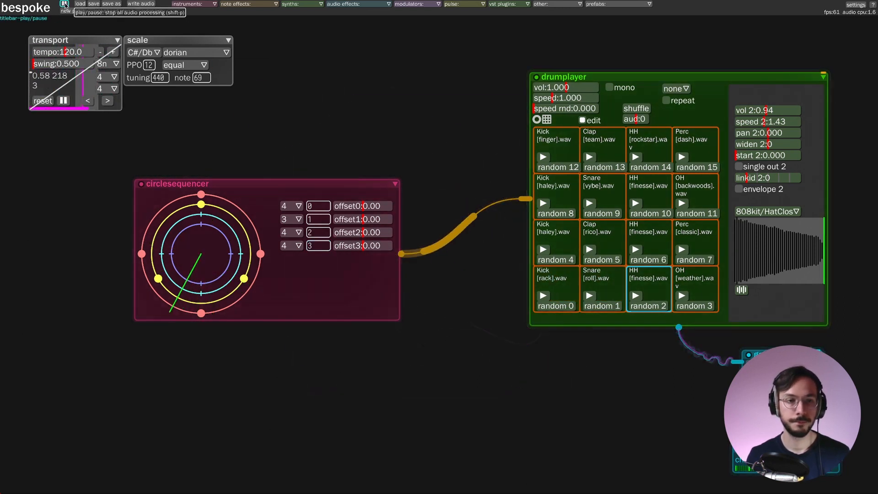
# Change the second ring's length to 5 steps and activate its remaining empty steps.
pyautogui.click(294, 220)
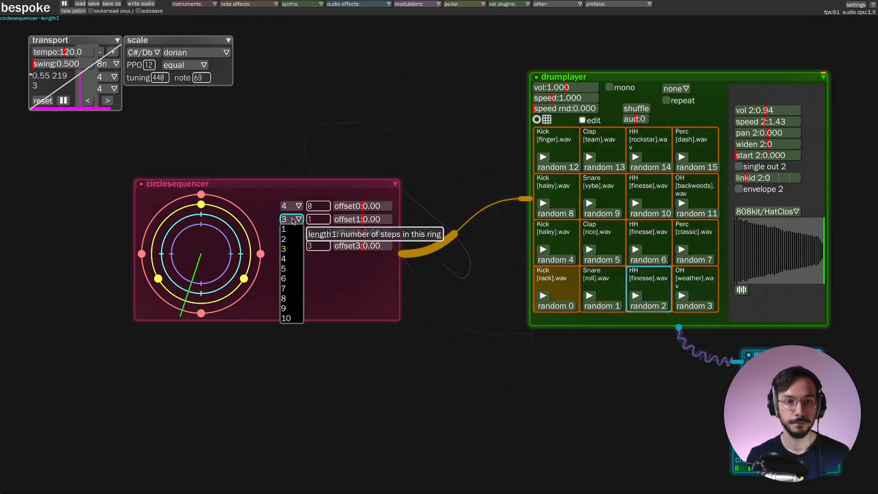
pyautogui.click(288, 273)
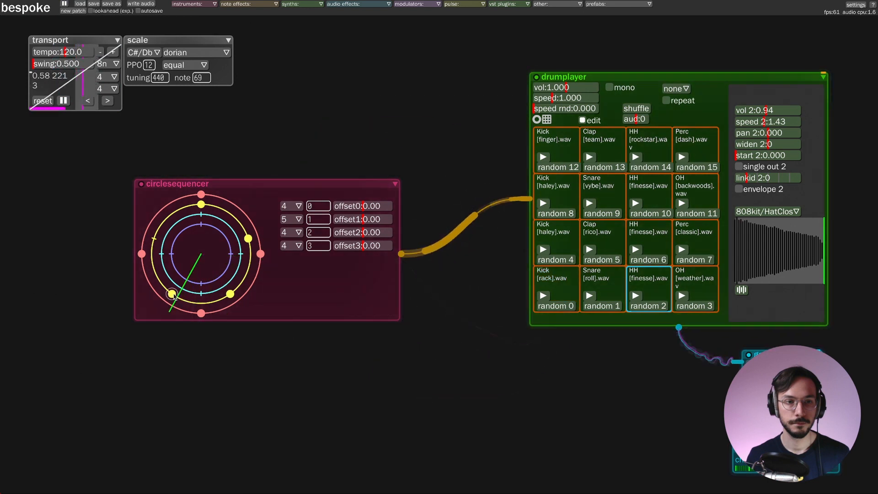
pyautogui.click(155, 239)
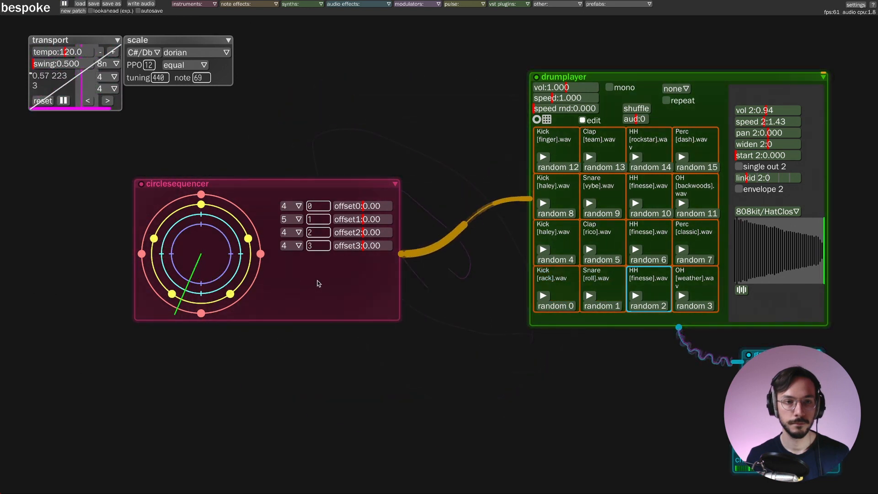
# Change the second ring's length to 7 steps, activate its remaining empty steps, and stop playback.
pyautogui.click(293, 219)
pyautogui.click(288, 289)
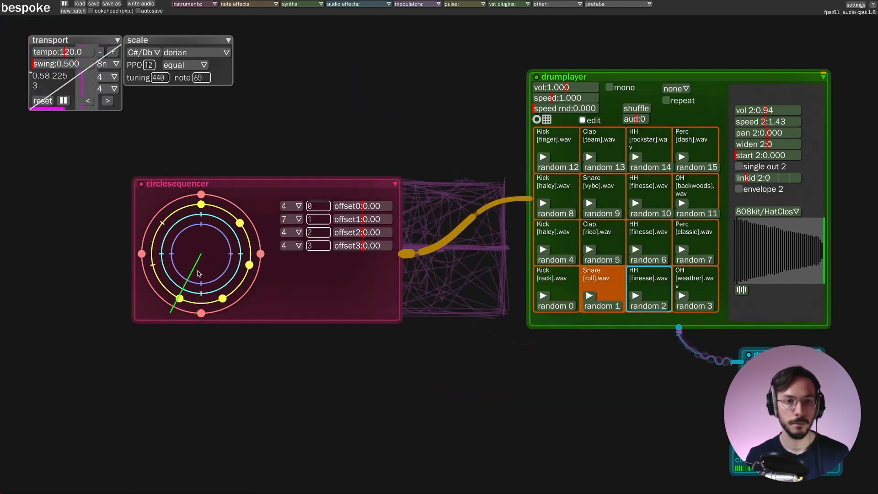
pyautogui.click(153, 265)
pyautogui.click(163, 224)
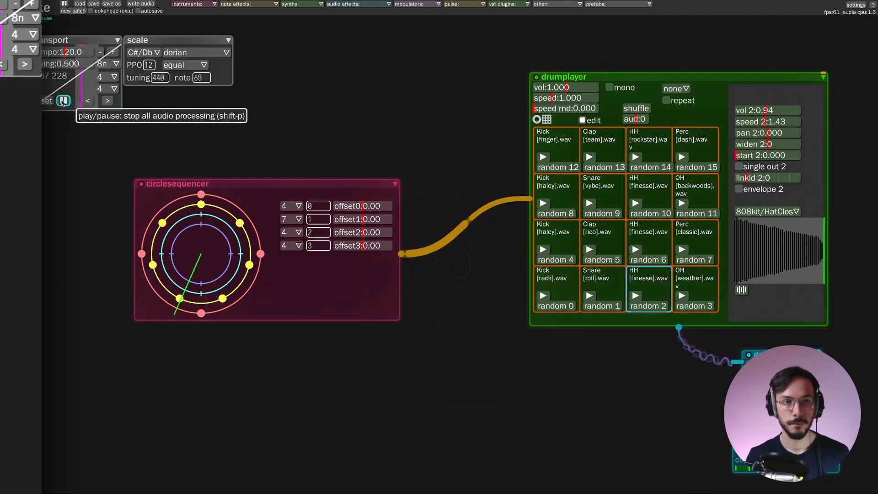
pyautogui.click(63, 101)
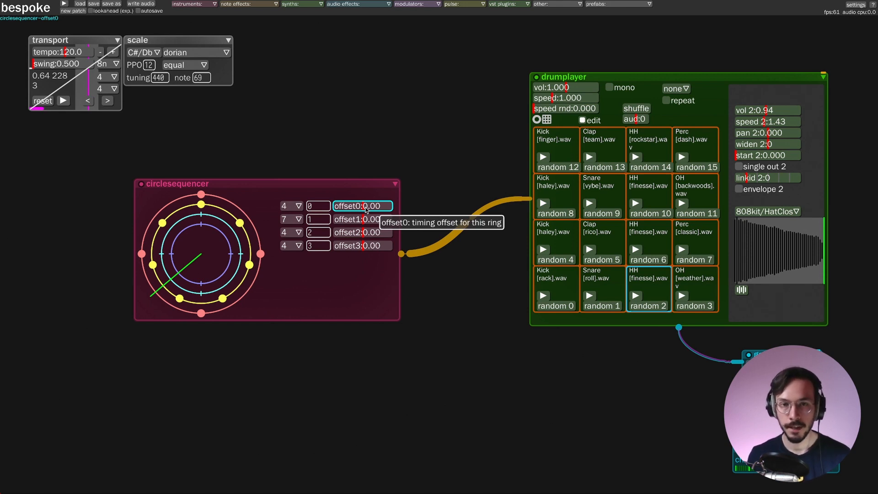
# Set the timing offset of the outermost ring to 0.03 and the second ring to 0.11, and audition the pattern briefly.
pyautogui.moveTo(365, 210); pyautogui.dragTo(362, 206)
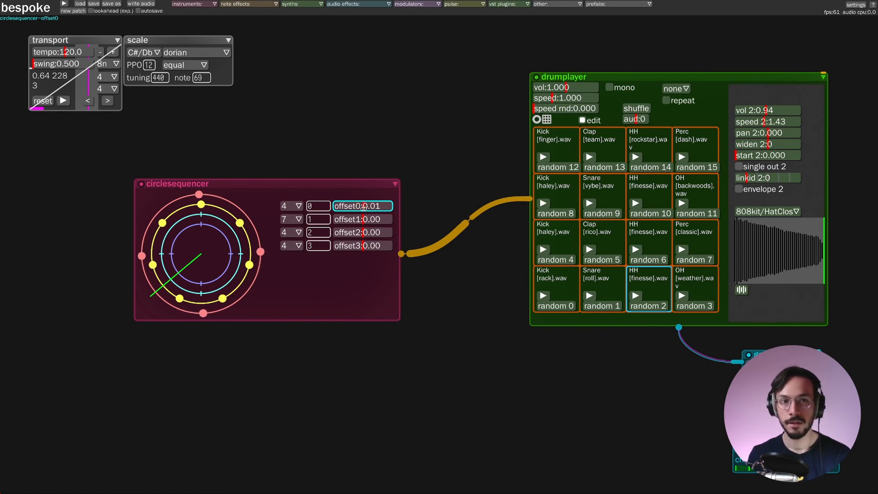
pyautogui.moveTo(366, 220)
pyautogui.mouseDown()
pyautogui.moveTo(391, 222)
pyautogui.moveTo(371, 220)
pyautogui.mouseUp()
pyautogui.click(63, 101)
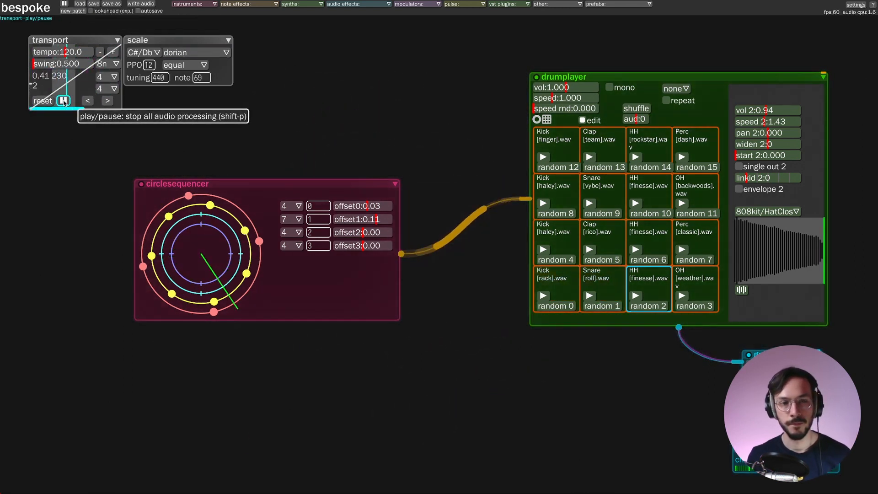
pyautogui.click(63, 101)
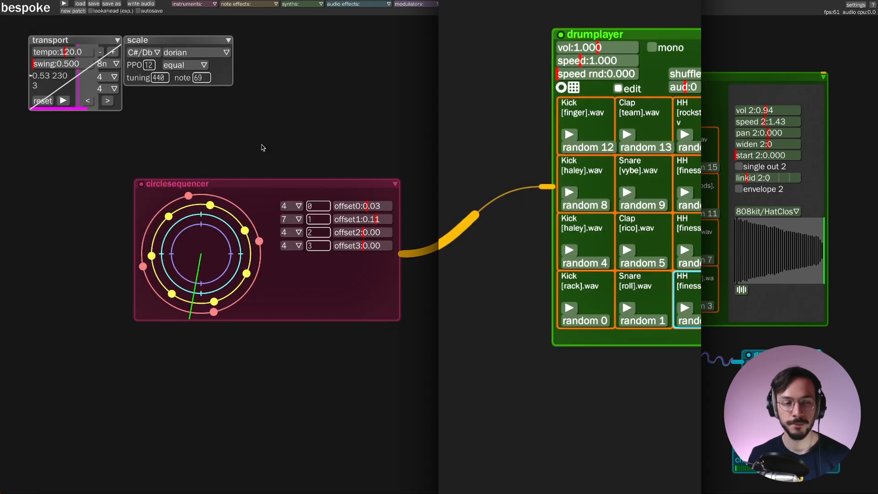
# Replace the circlesequencer with a polyrhythms module, reposition it and connect its output to the drumplayer.
pyautogui.hotkey('shift', 'p')
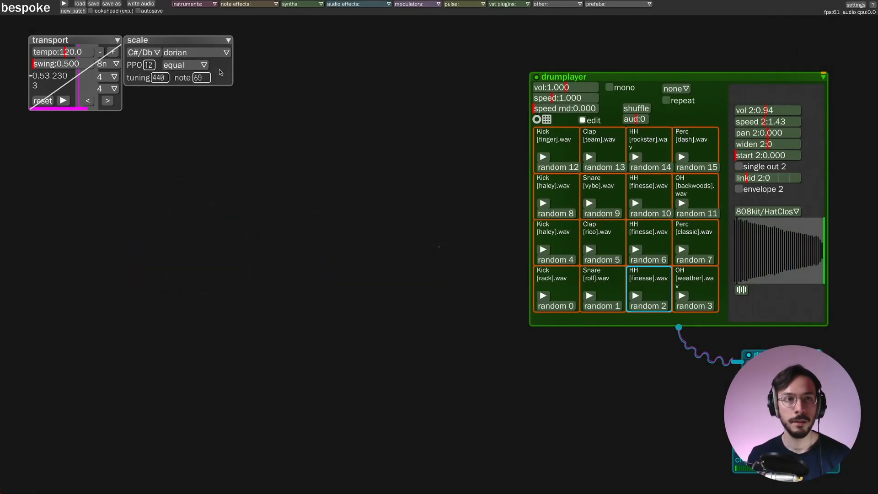
pyautogui.click(193, 5)
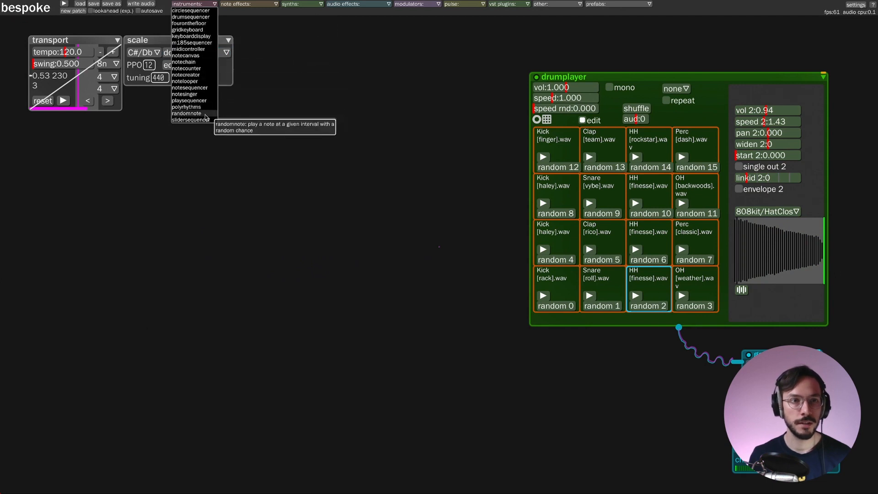
pyautogui.click(193, 107)
pyautogui.click(137, 200)
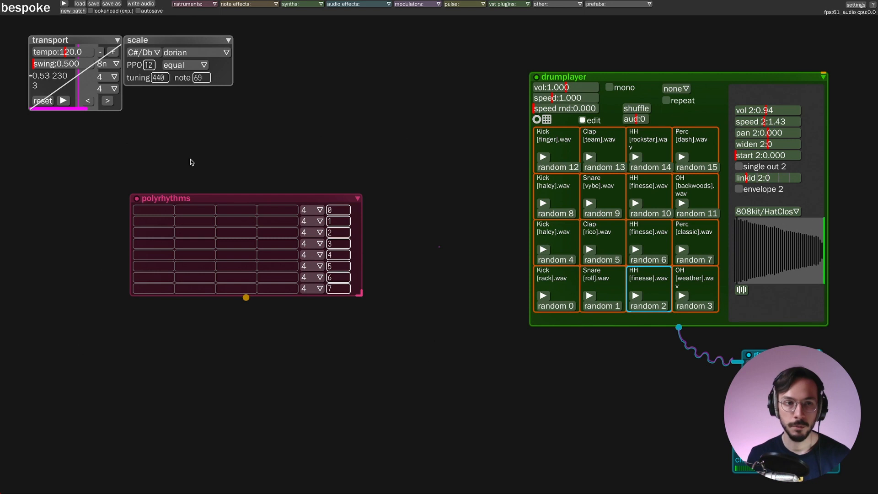
pyautogui.moveTo(234, 198); pyautogui.dragTo(213, 179)
pyautogui.moveTo(226, 279); pyautogui.dragTo(542, 248)
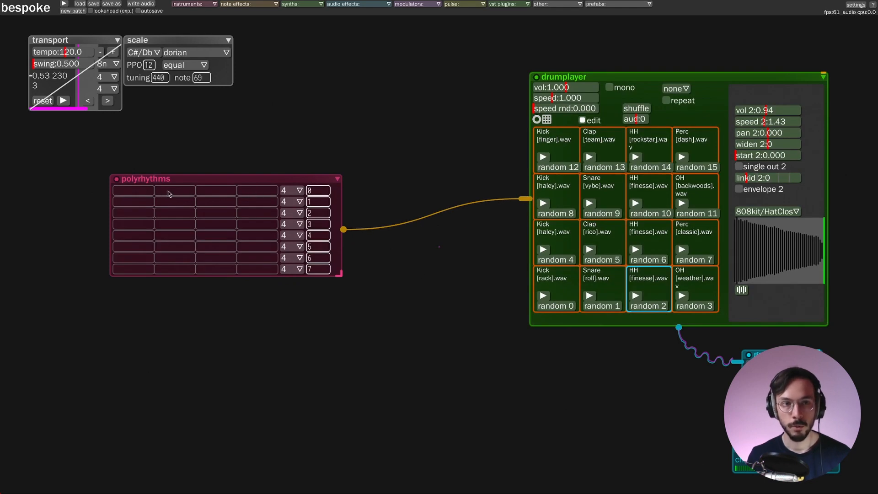
# Set the polyrhythms module's second line to 5 steps and third line to 6, and activate all steps of the first line.
pyautogui.click(292, 190)
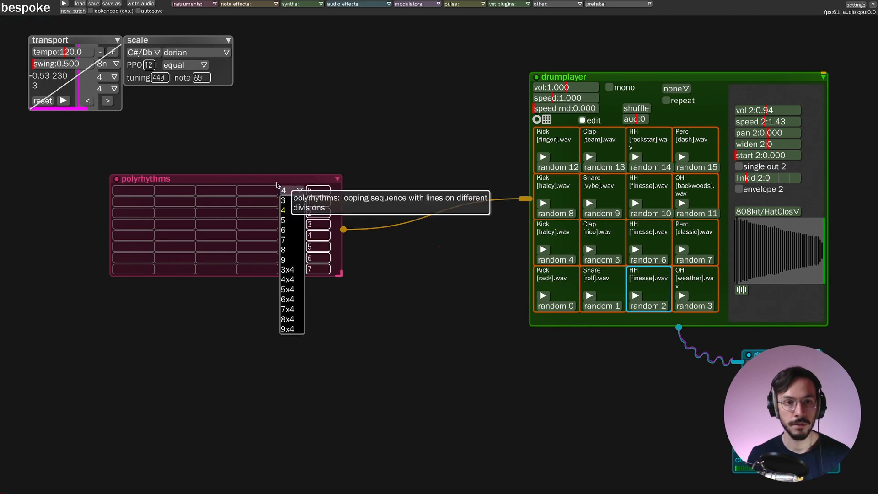
pyautogui.click(292, 211)
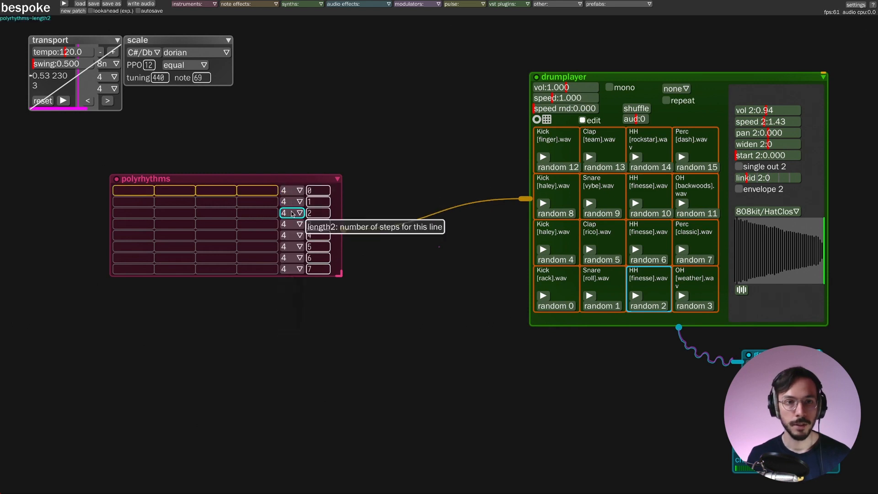
pyautogui.click(293, 202)
pyautogui.click(295, 232)
pyautogui.click(293, 212)
pyautogui.click(296, 251)
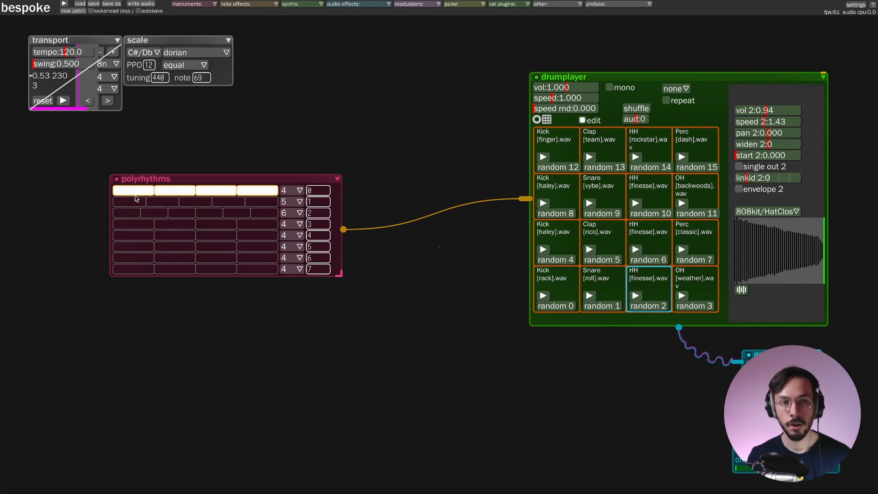
# Start playback, activate every step of the second and third lines, and lower the snare sample's volume to 0.76.
pyautogui.click(66, 4)
pyautogui.moveTo(135, 202); pyautogui.dragTo(257, 202)
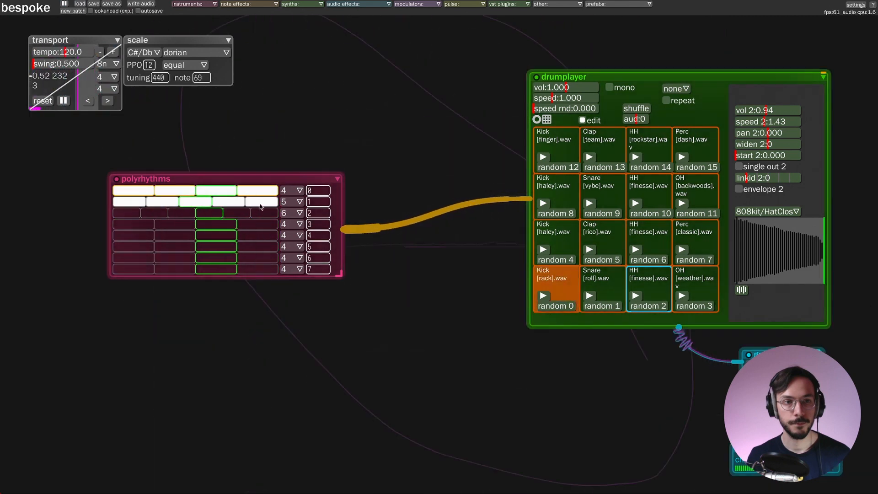
pyautogui.moveTo(135, 215); pyautogui.dragTo(274, 214)
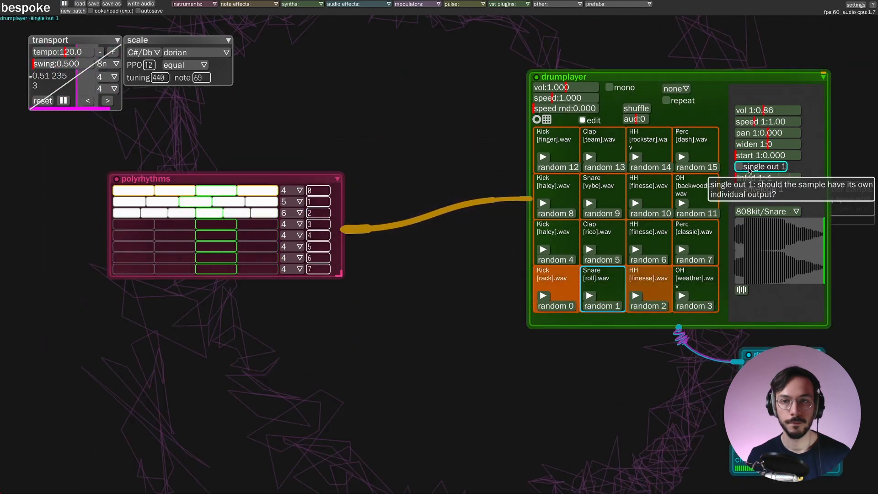
pyautogui.moveTo(765, 115); pyautogui.dragTo(752, 118)
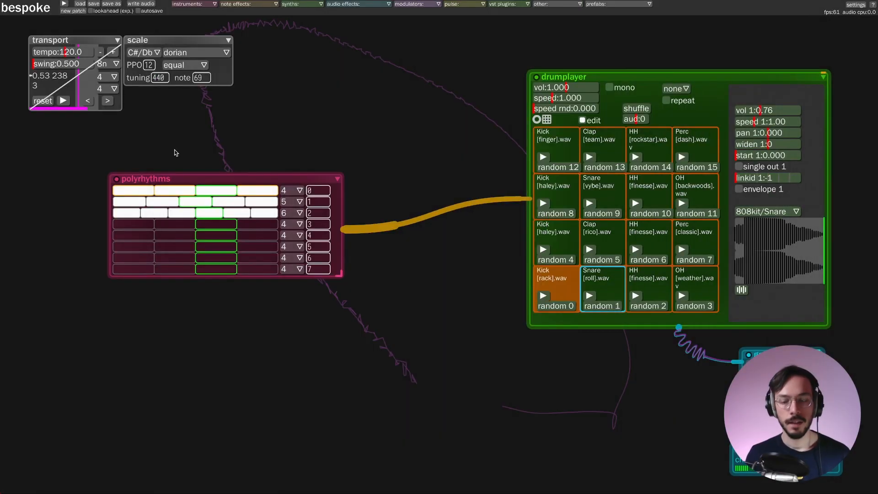
# Replace the polyrhythms module with a slidersequencer, reposition it and connect its output to the drumplayer.
pyautogui.moveTo(170, 139); pyautogui.dragTo(171, 210)
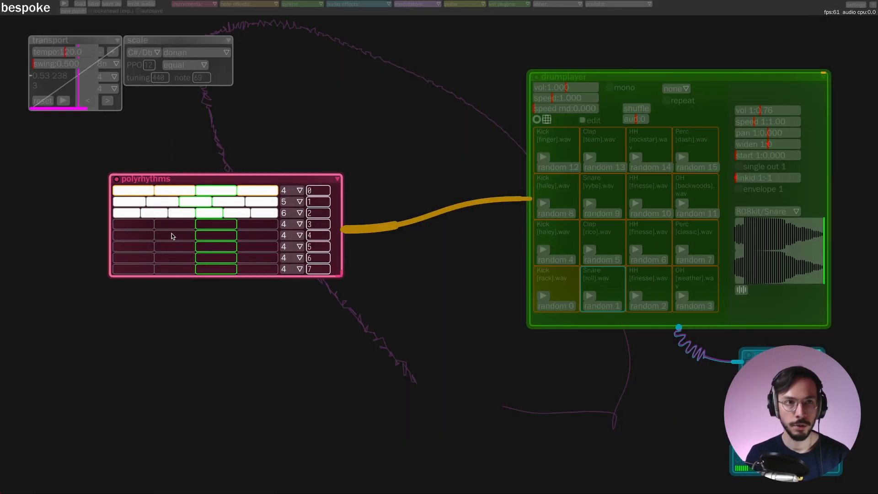
pyautogui.press('BackSpace')
pyautogui.click(203, 4)
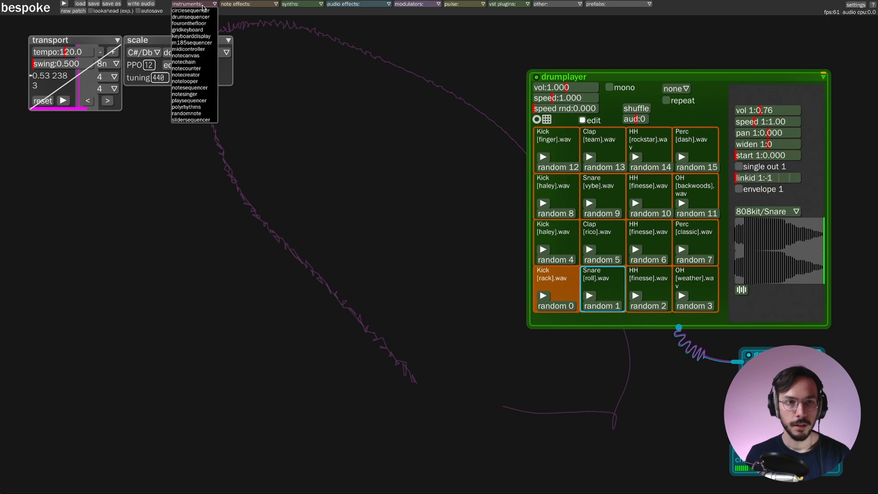
pyautogui.click(200, 120)
pyautogui.click(162, 208)
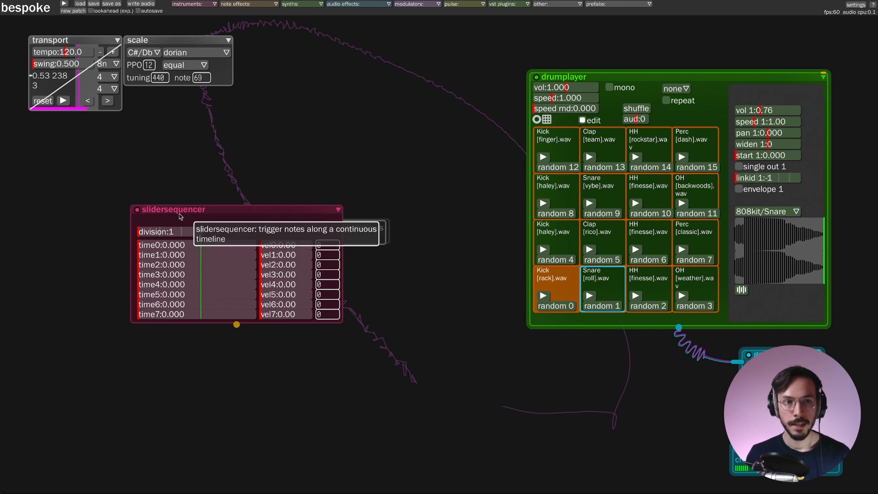
pyautogui.moveTo(248, 210); pyautogui.dragTo(267, 195)
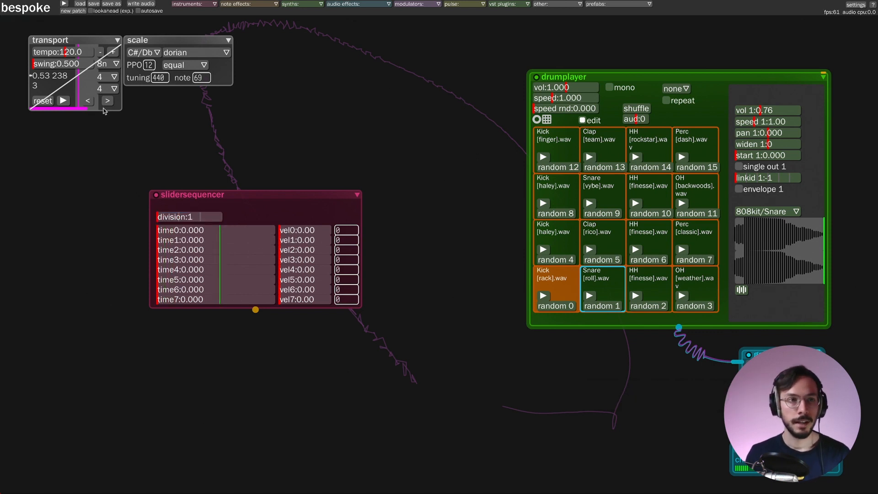
pyautogui.moveTo(256, 311); pyautogui.dragTo(535, 247)
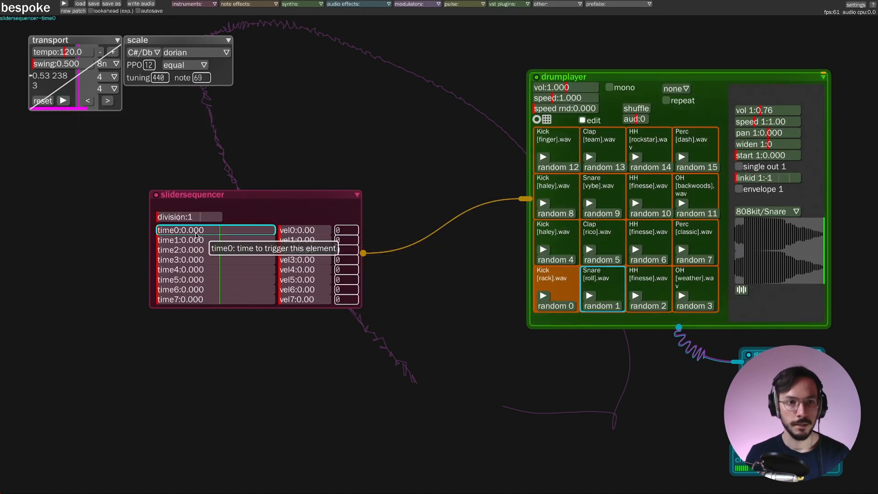
# Set the slidersequencer's first element velocity to 0.99 and its division to 2, auditioning the sequence briefly.
pyautogui.moveTo(309, 231); pyautogui.dragTo(330, 231)
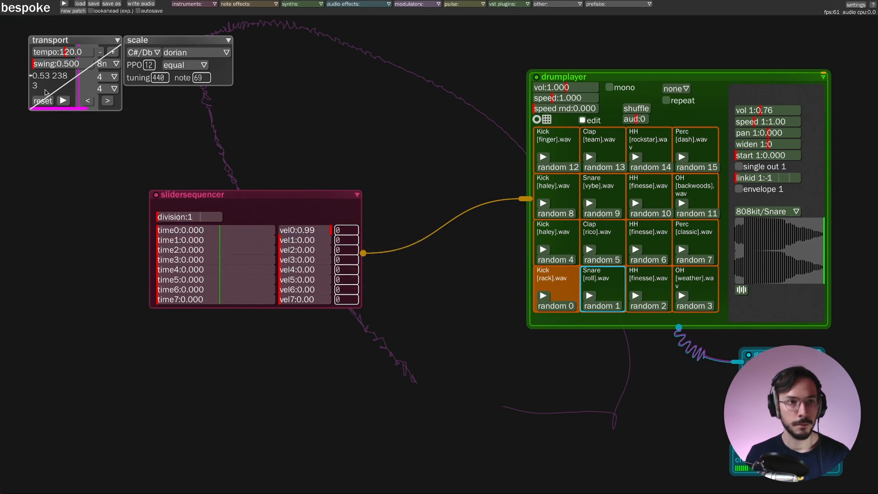
pyautogui.click(63, 101)
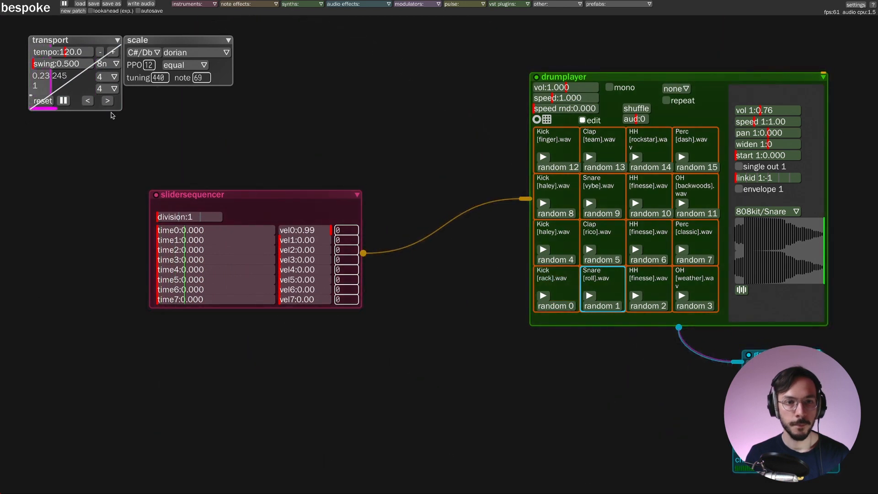
pyautogui.click(178, 217)
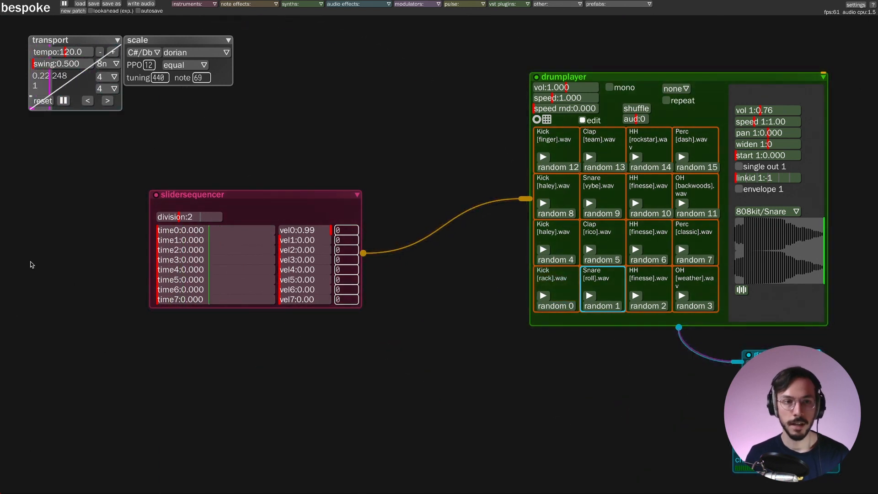
pyautogui.click(63, 100)
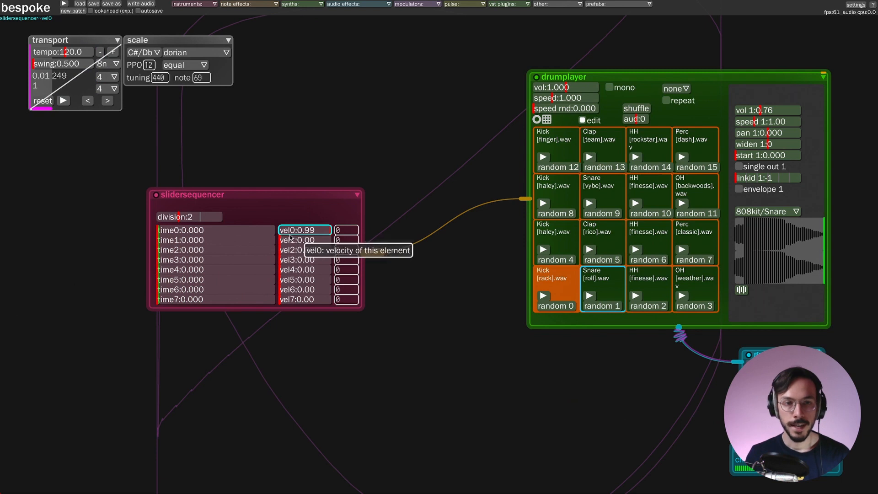
pyautogui.moveTo(325, 233)
pyautogui.mouseDown()
pyautogui.moveTo(307, 230)
pyautogui.moveTo(331, 231)
pyautogui.mouseUp()
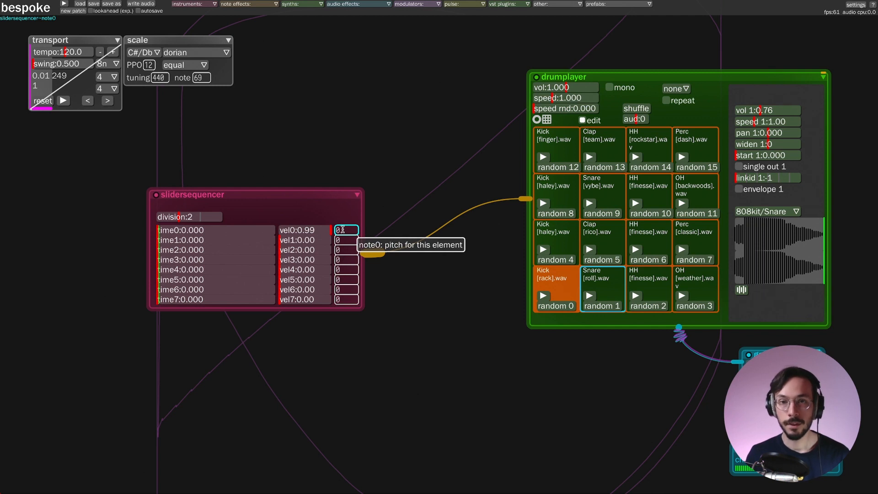
# Audition the first element with pitch 1, restore its pitch to 0 and stop playback.
pyautogui.write('1')
pyautogui.press('Return')
pyautogui.click(67, 5)
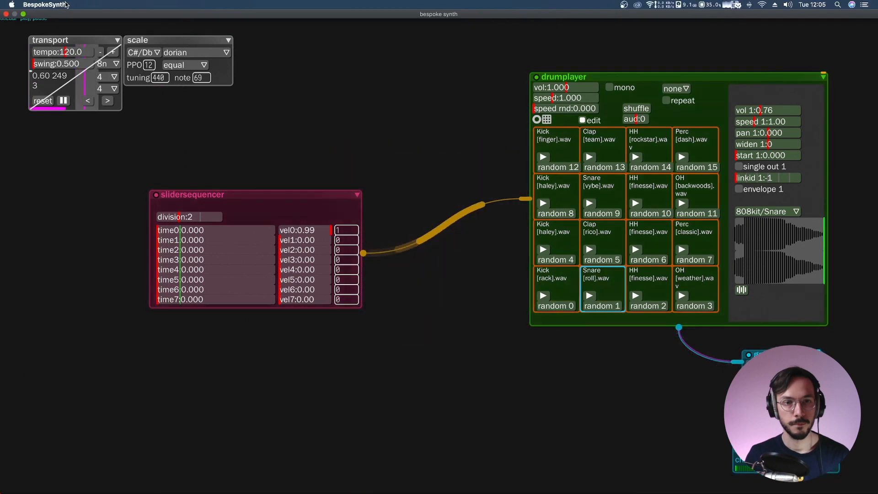
pyautogui.click(347, 230)
pyautogui.write('0')
pyautogui.click(326, 149)
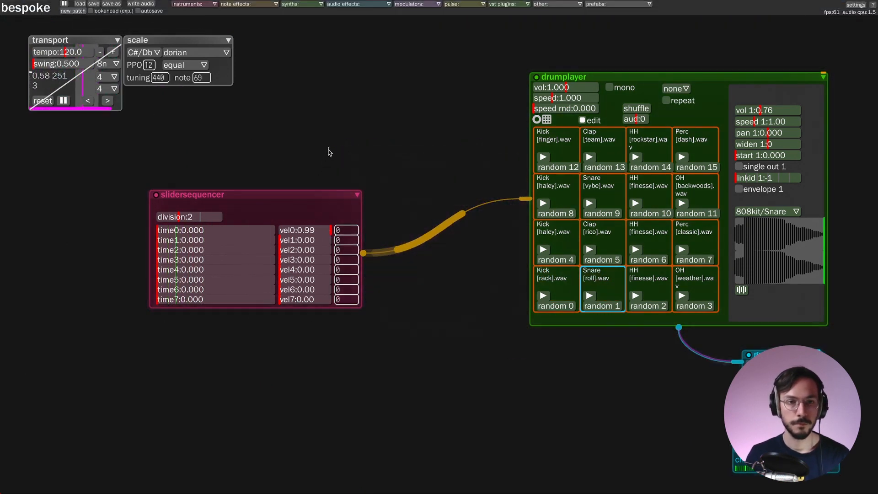
pyautogui.click(63, 101)
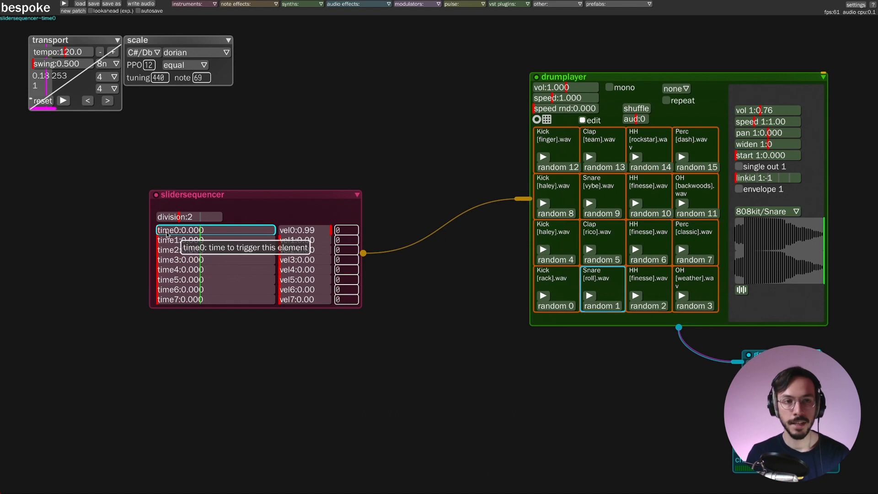
# Set the trigger times of the eight elements to 0.079, 0.157, 0.191, 0.253, 0.315, 0.461, 0.573 and 0.697.
pyautogui.moveTo(164, 233); pyautogui.dragTo(162, 230)
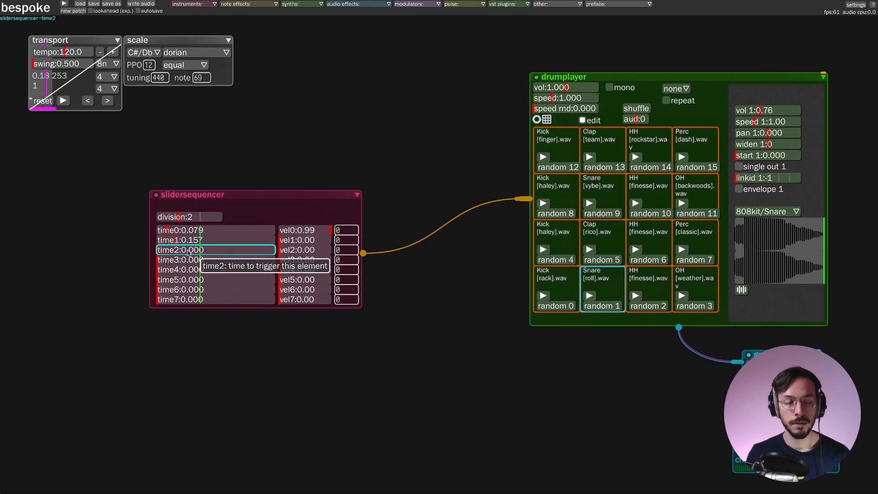
pyautogui.click(179, 250)
pyautogui.click(187, 259)
pyautogui.click(193, 270)
pyautogui.click(212, 279)
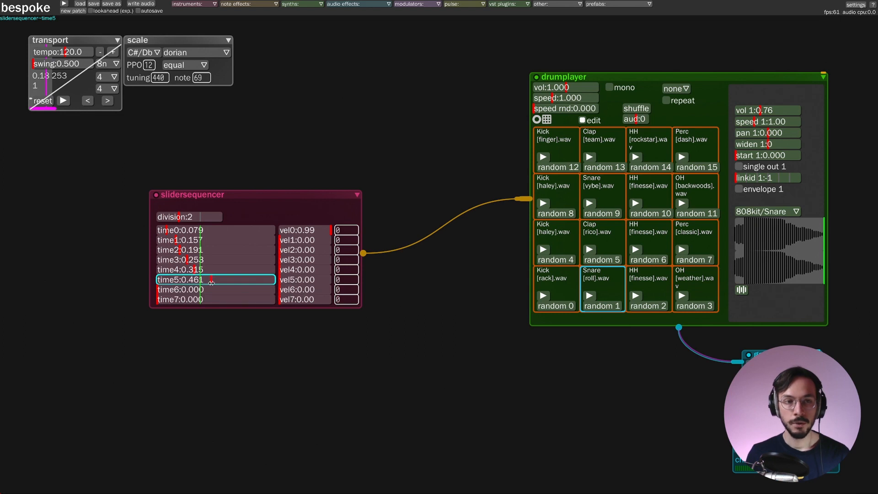
pyautogui.click(183, 290)
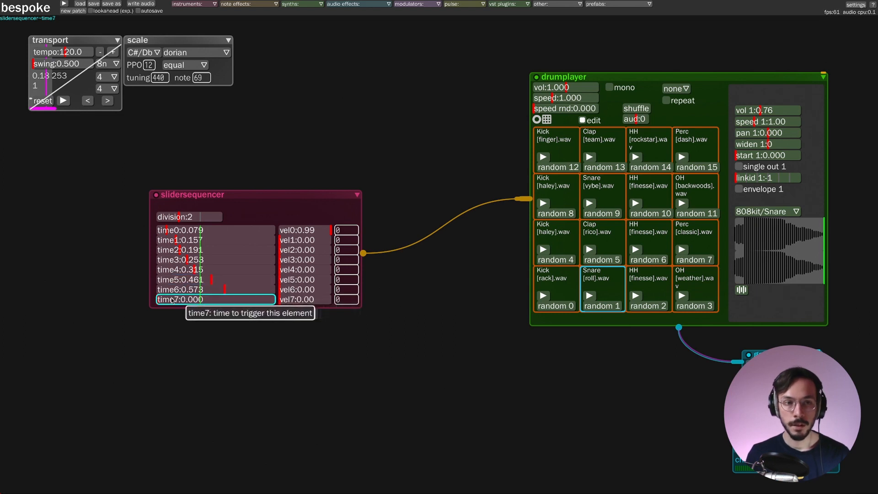
pyautogui.click(240, 300)
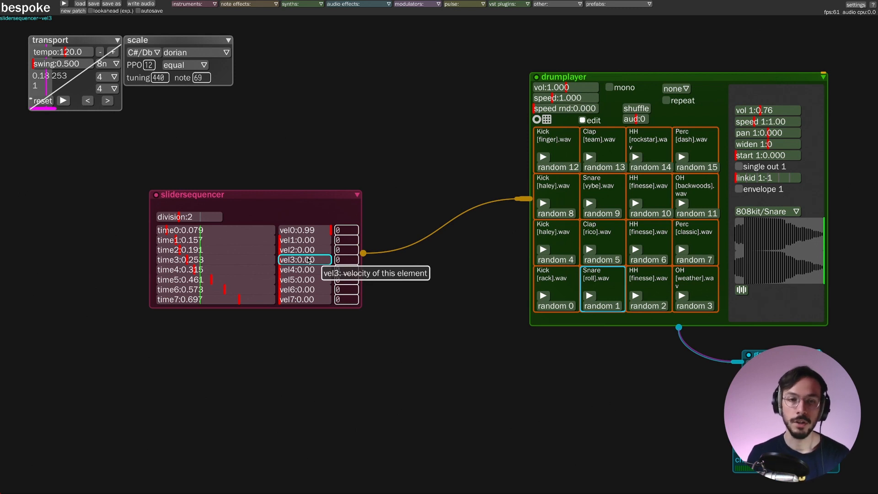
# Set the pitches of the second through eighth elements to 1, 2, 3, 4, 5, 6 and 7.
pyautogui.click(346, 240)
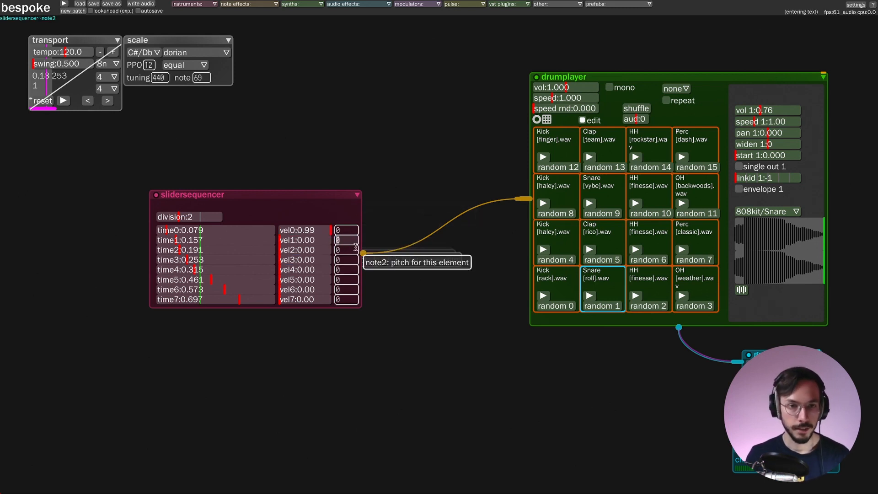
pyautogui.write('1')
pyautogui.click(343, 250)
pyautogui.write('2')
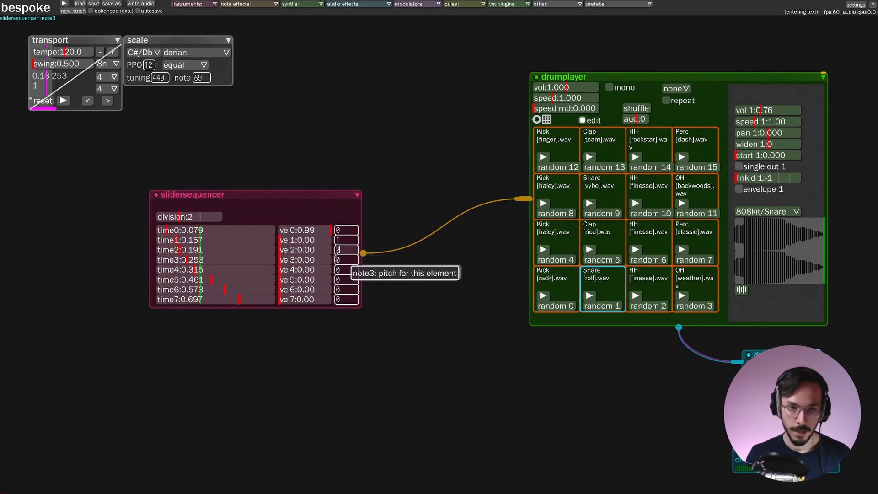
pyautogui.click(337, 259)
pyautogui.write('3')
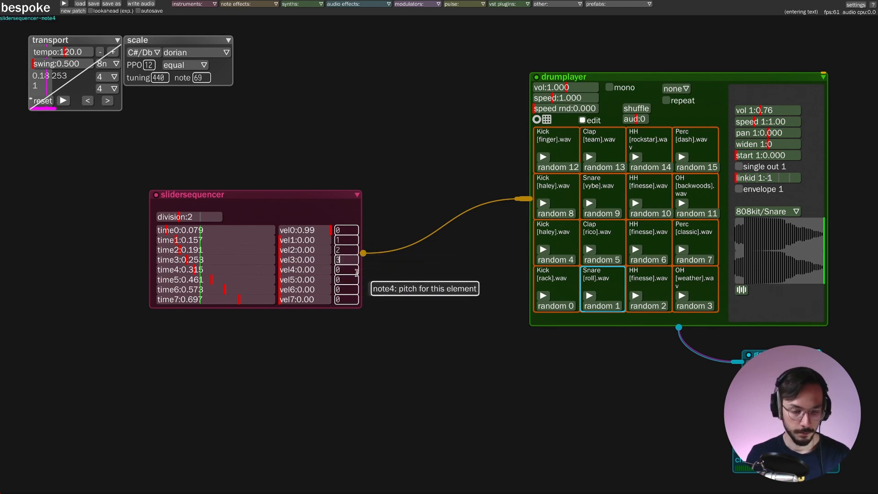
pyautogui.click(338, 270)
pyautogui.write('4')
pyautogui.click(339, 280)
pyautogui.write('5')
pyautogui.click(338, 290)
pyautogui.write('6')
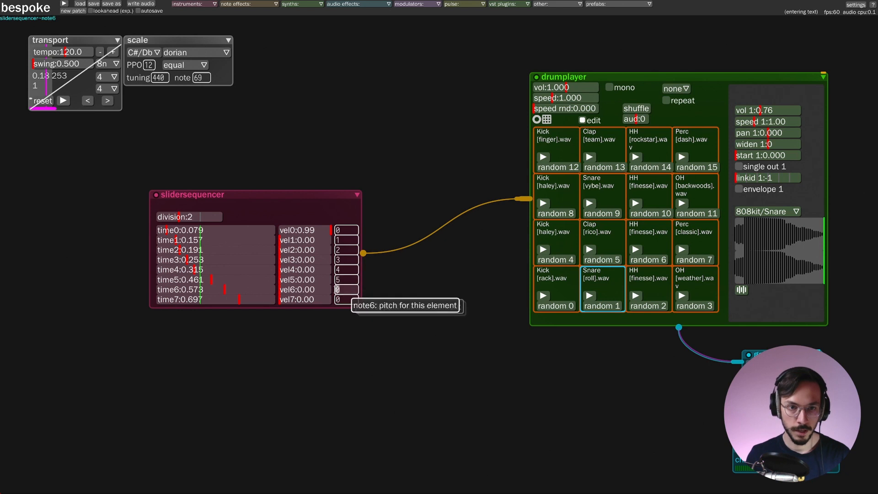
pyautogui.click(347, 303)
pyautogui.write('7')
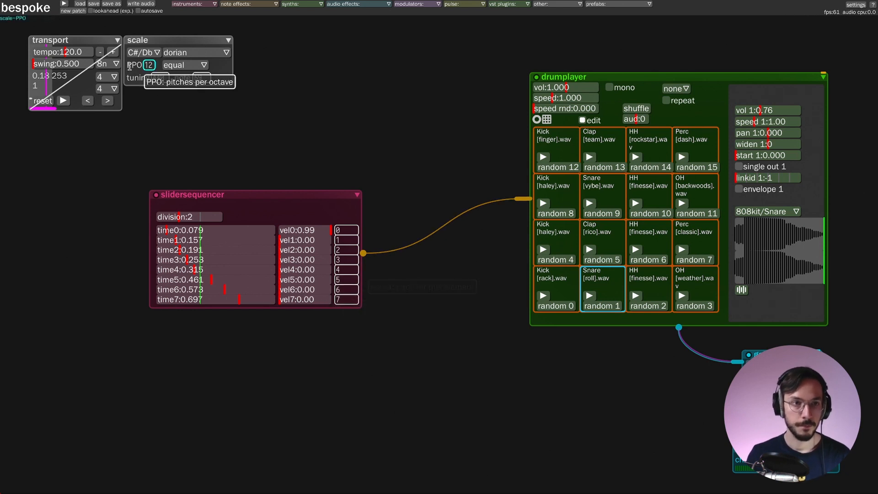
# Start playback and set the velocities of the second through eighth elements to 0.36, 0.56, 0.41, 0.24, 0.67, 0.80 and 0.41.
pyautogui.click(63, 101)
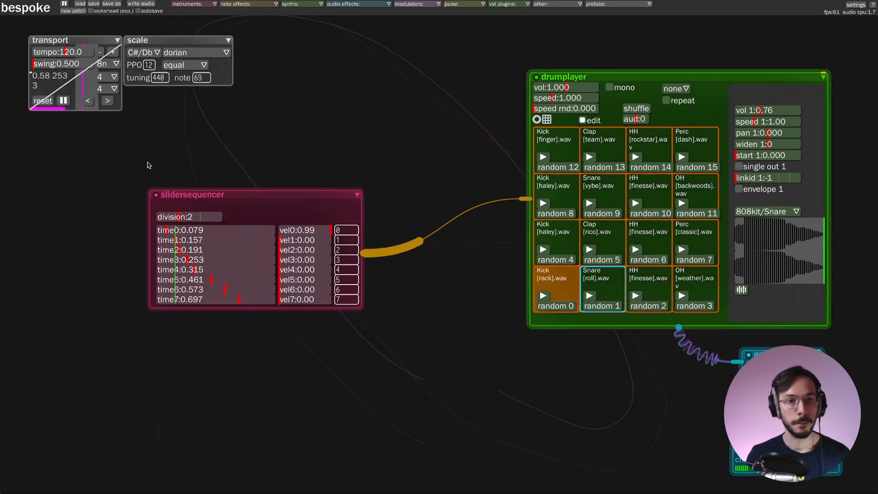
pyautogui.click(298, 240)
pyautogui.click(307, 250)
pyautogui.click(294, 260)
pyautogui.click(300, 260)
pyautogui.click(291, 270)
pyautogui.click(307, 280)
pyautogui.moveTo(307, 283)
pyautogui.mouseDown()
pyautogui.moveTo(299, 292)
pyautogui.moveTo(321, 292)
pyautogui.mouseUp()
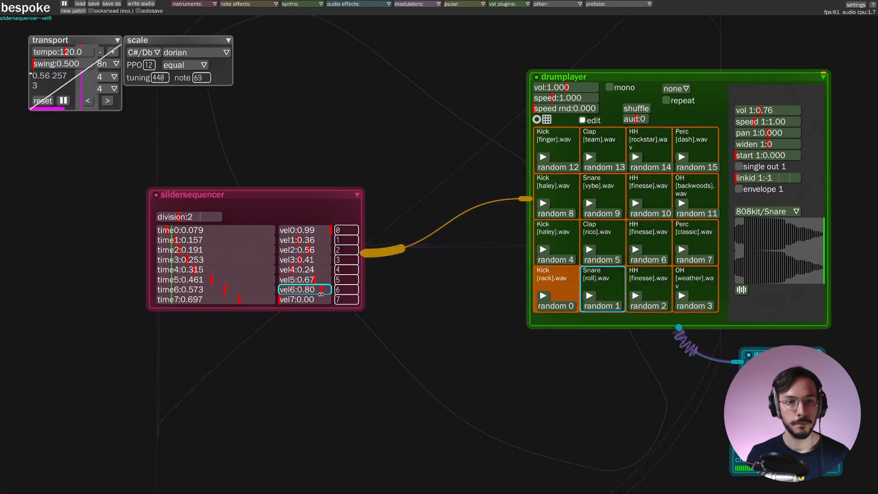
pyautogui.click(301, 300)
# Change the trigger times of time7 to 0.843, time4 to 0.663, time2 to 0.607, time1 to 0.292 and time3 to 0.219.
pyautogui.click(256, 299)
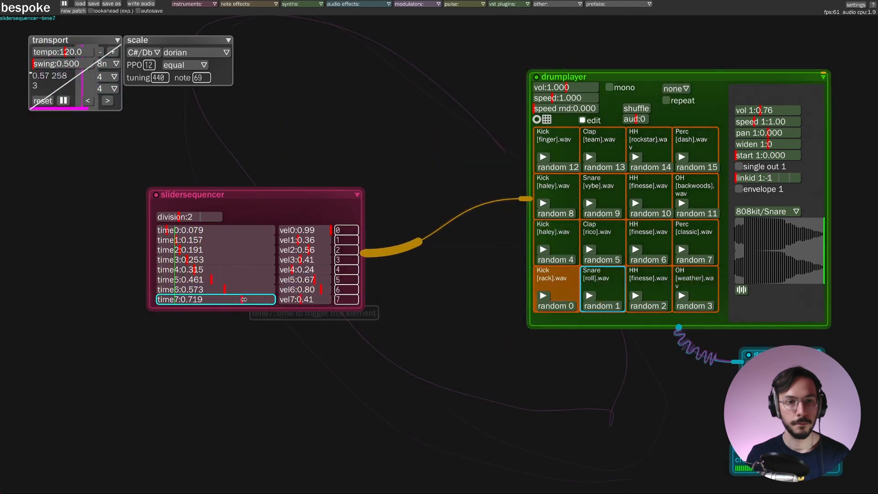
pyautogui.click(235, 270)
pyautogui.click(229, 250)
pyautogui.click(193, 240)
pyautogui.click(183, 260)
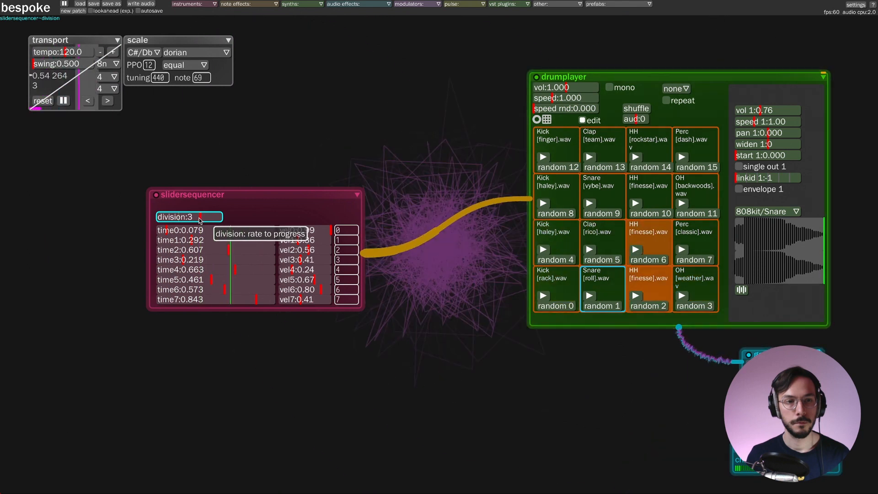
# Set the division to 2 and the trigger times of time2 to 0.427, time5 to 0.410, time7 to 0.944 and time1 to 0.326.
pyautogui.moveTo(199, 221); pyautogui.dragTo(188, 221)
pyautogui.moveTo(224, 252); pyautogui.dragTo(208, 253)
pyautogui.click(206, 281)
pyautogui.click(269, 300)
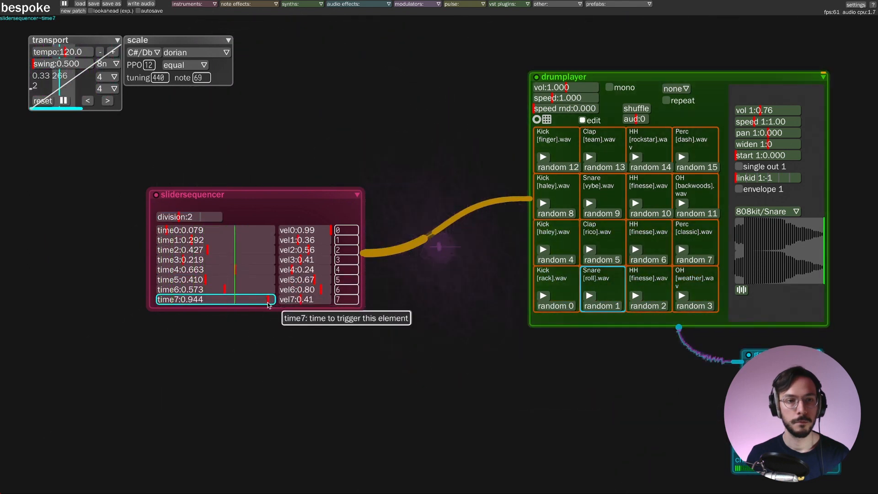
pyautogui.click(196, 240)
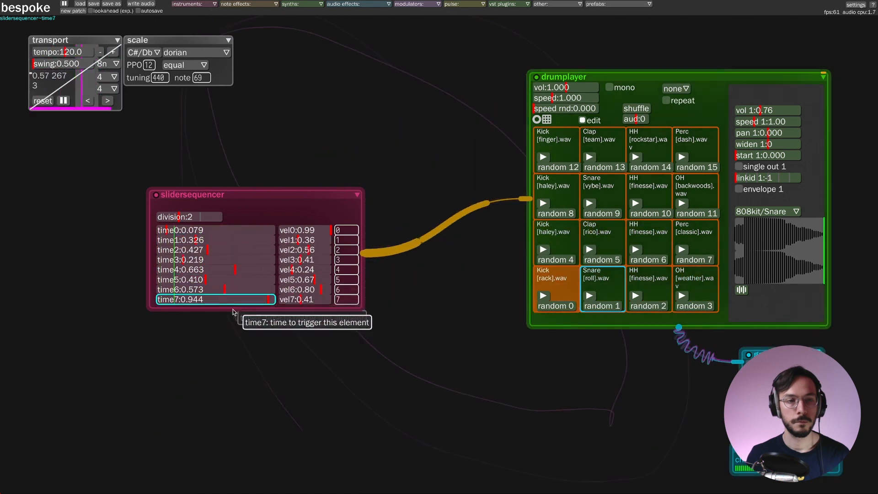